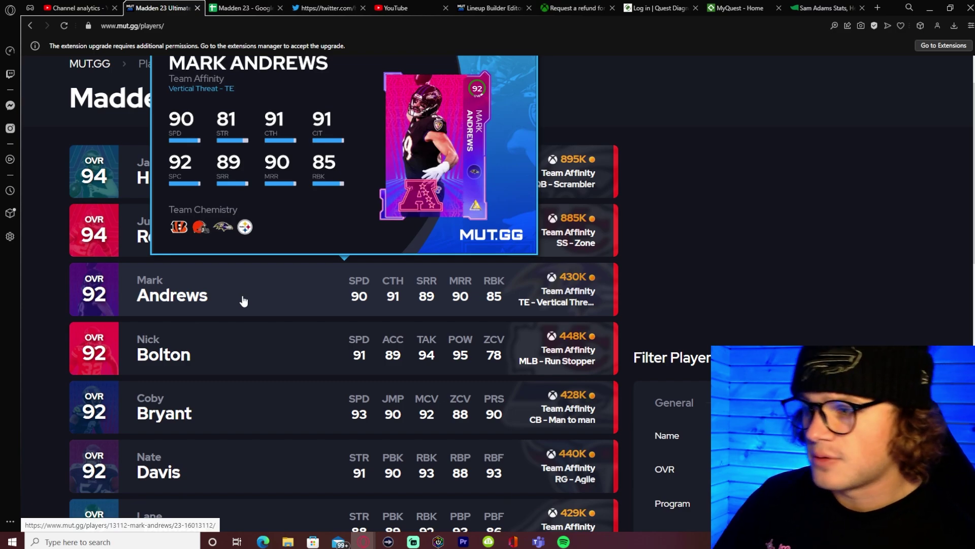
- Browse the Team Affinity player list, then switch to the Madden 23 spreadsheet
mouse_move(237, 346)
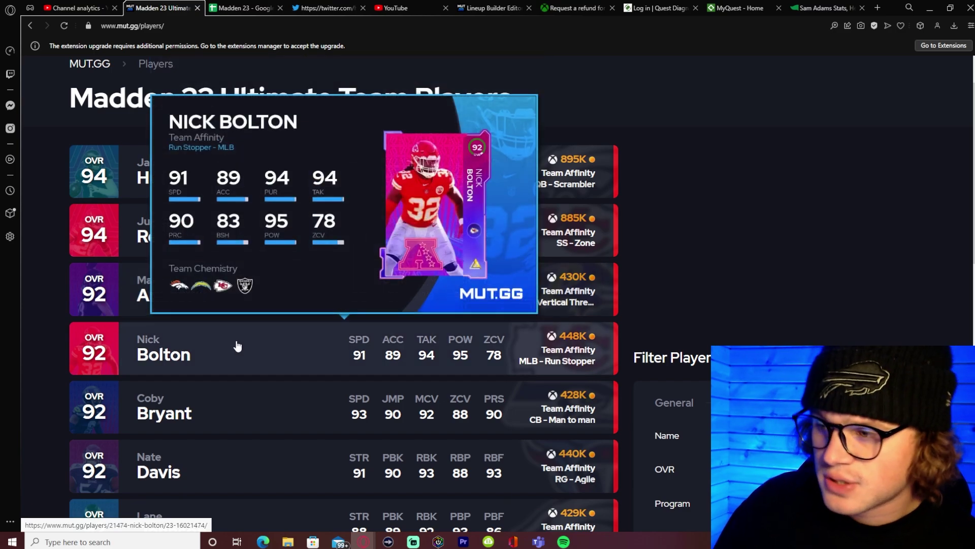
scroll(229, 350, "down", 4)
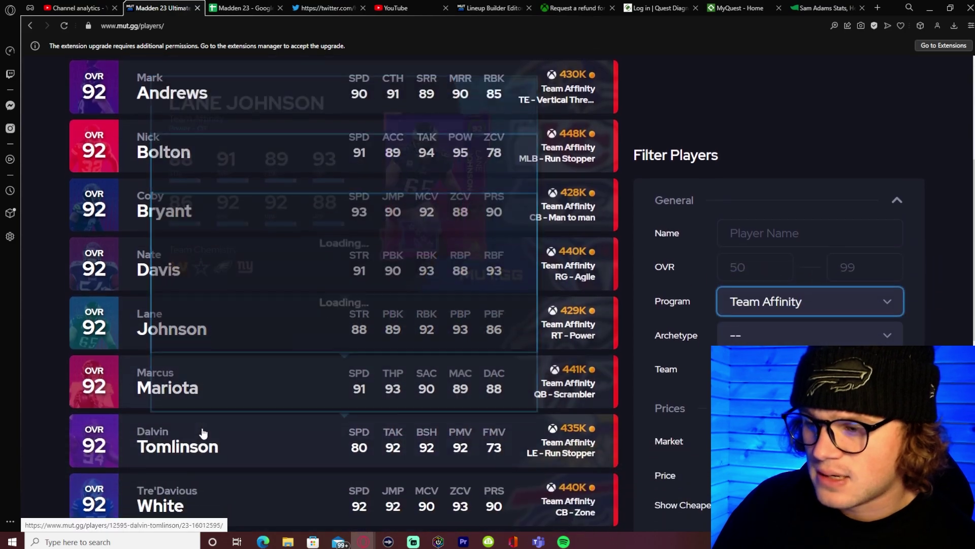
scroll(149, 388, "down", 3)
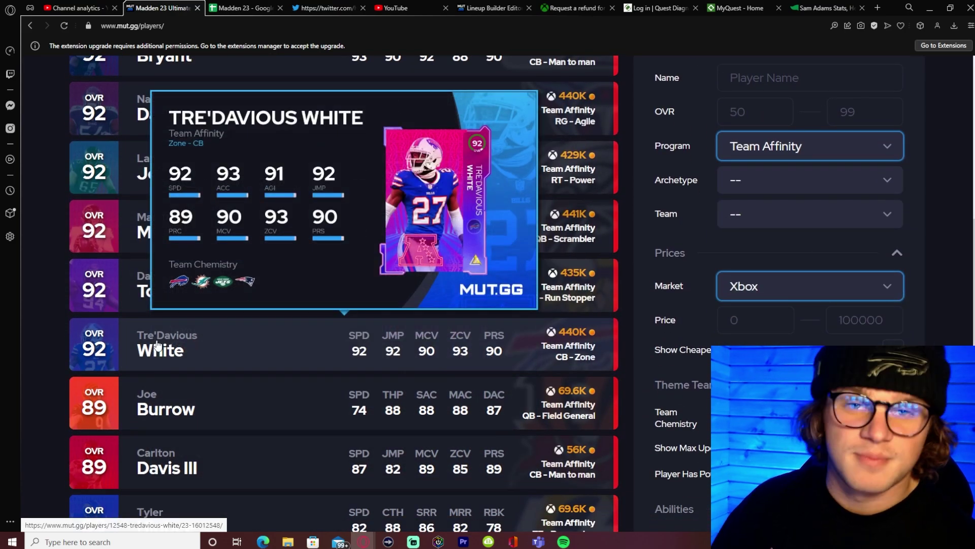
scroll(157, 346, "up", 6)
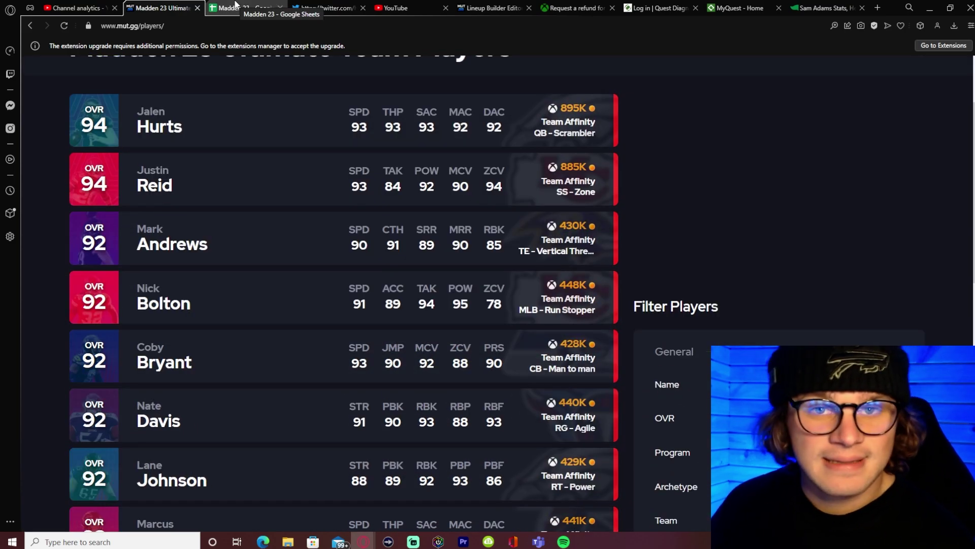
left_click(241, 12)
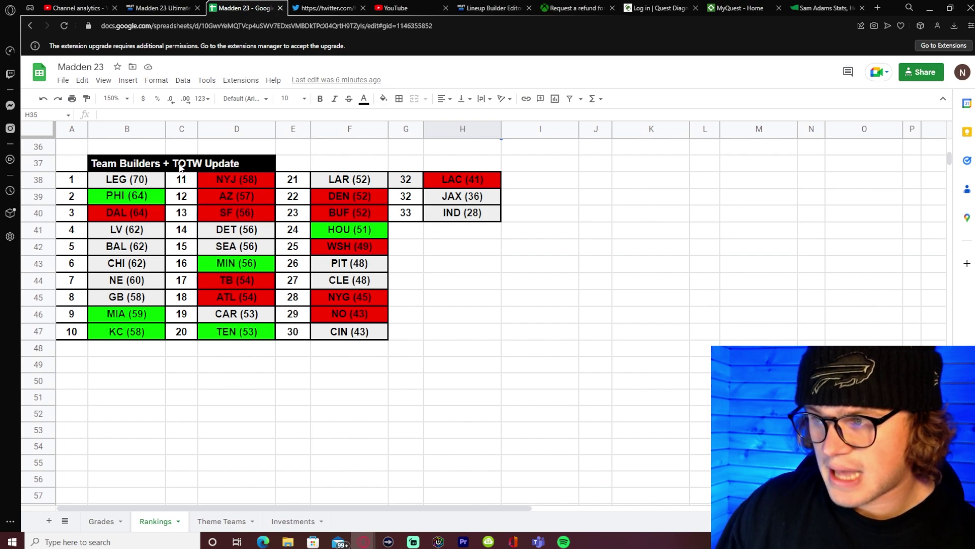
- Scroll through the Team Builders + TOTW Update ranking of 33 teams, from LEG (70) to IND (28)
scroll(159, 288, "up", 4)
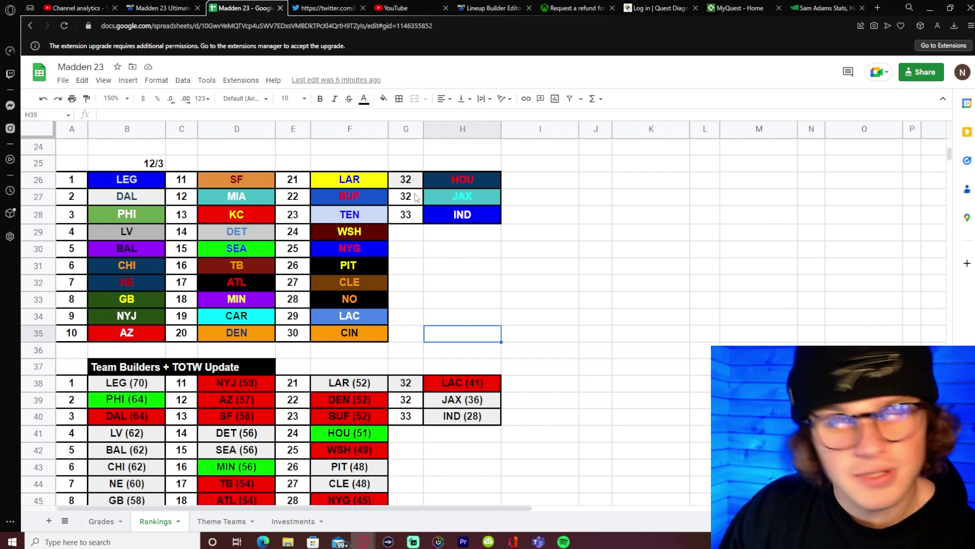
scroll(206, 309, "down", 3)
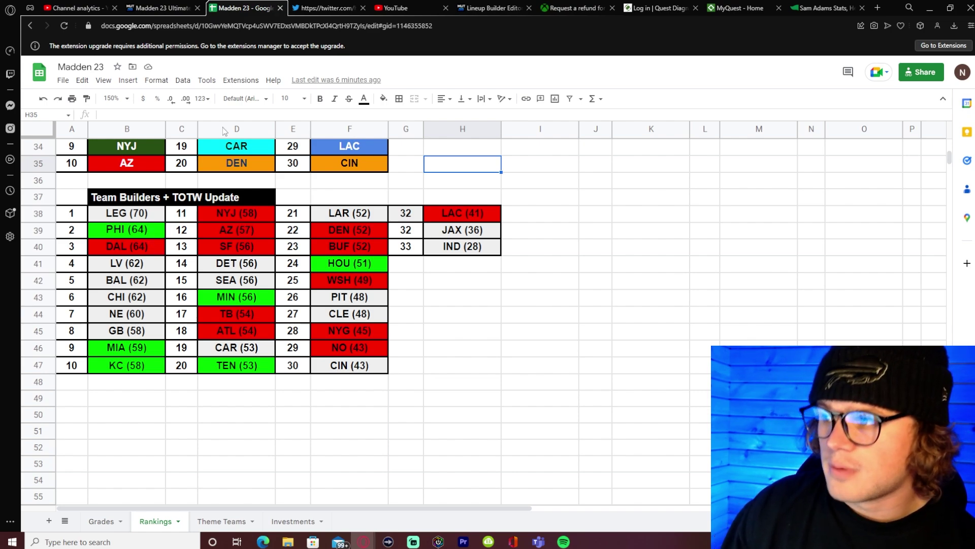
- Back in the lineup builder, give QB Ryan Fitzpatrick Hot Route Master and Set Feet Lead (5 AP)
left_click(172, 9)
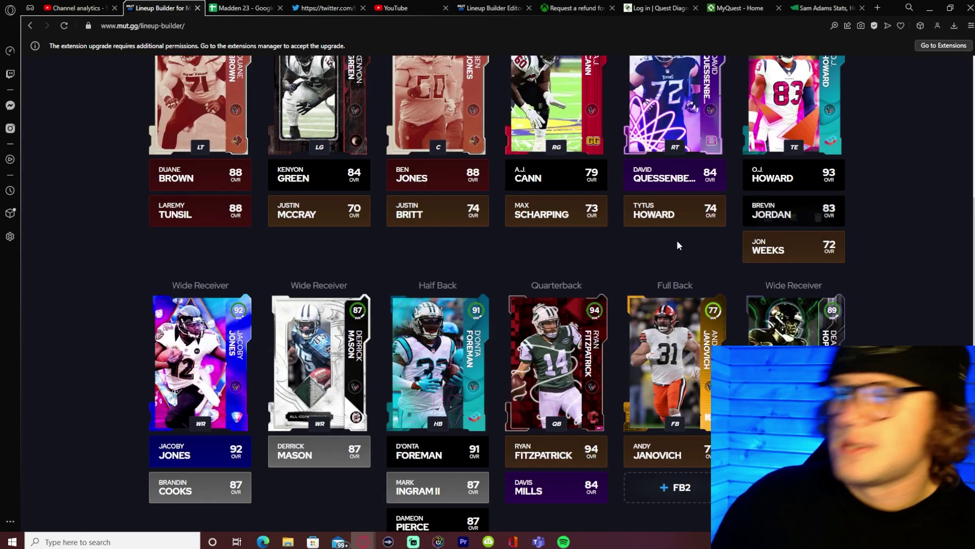
scroll(677, 240, "up", 1)
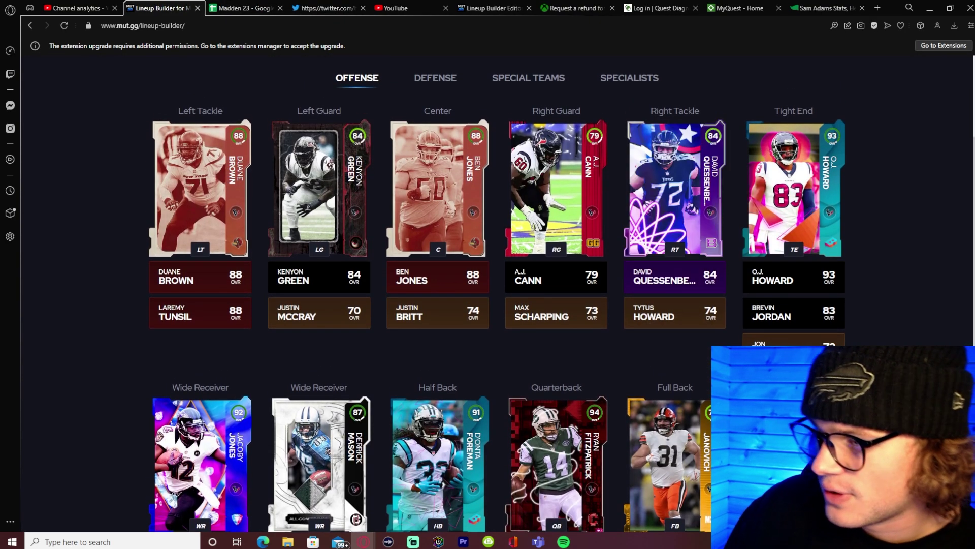
scroll(500, 301, "down", 3)
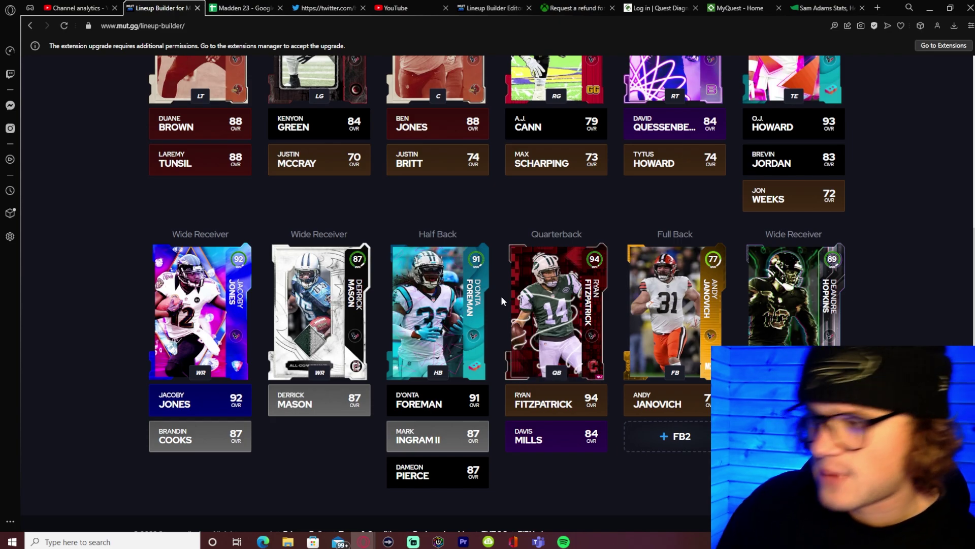
mouse_move(541, 292)
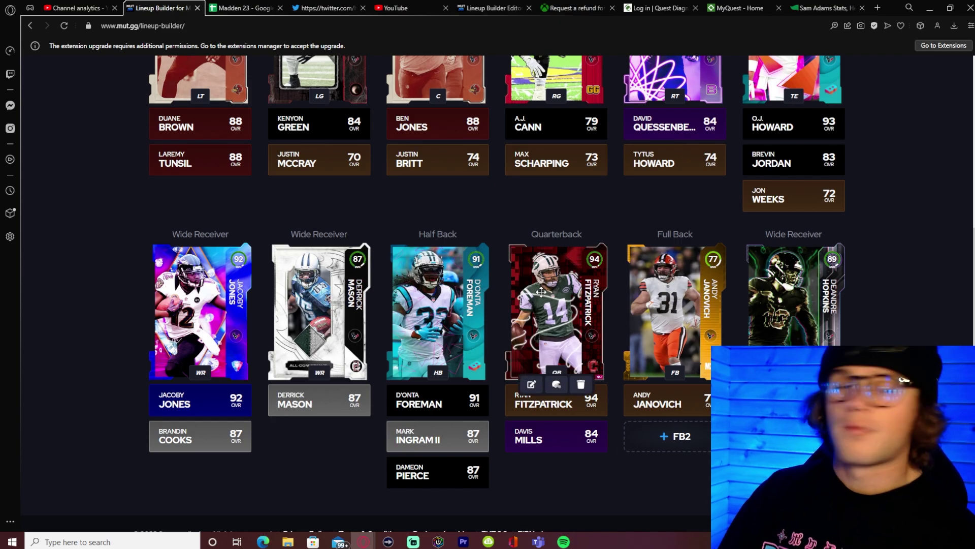
left_click(532, 384)
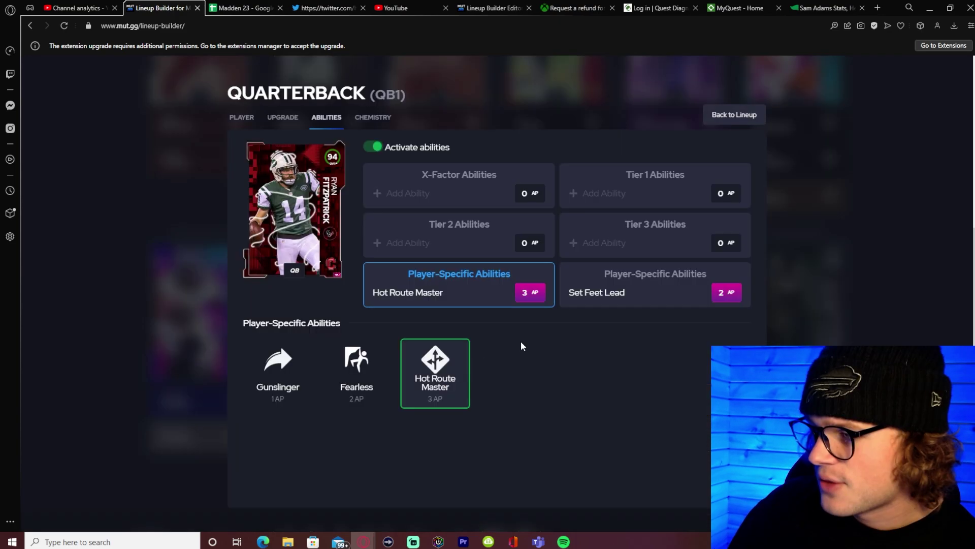
left_click(725, 113)
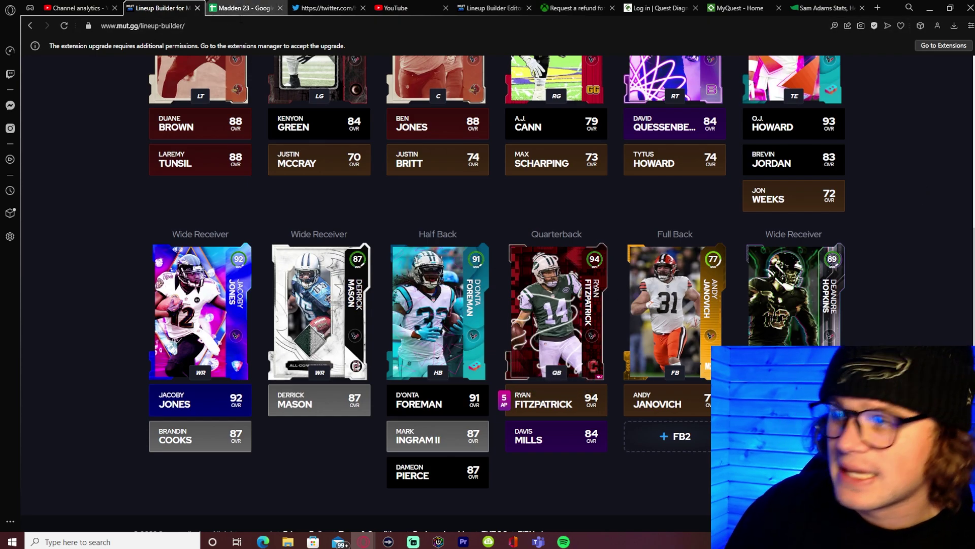
mouse_move(309, 61)
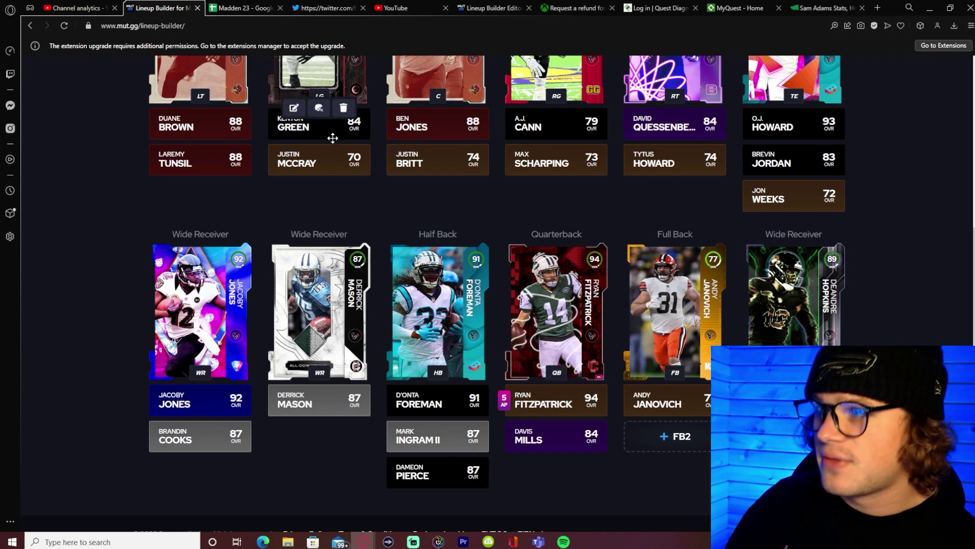
mouse_move(591, 305)
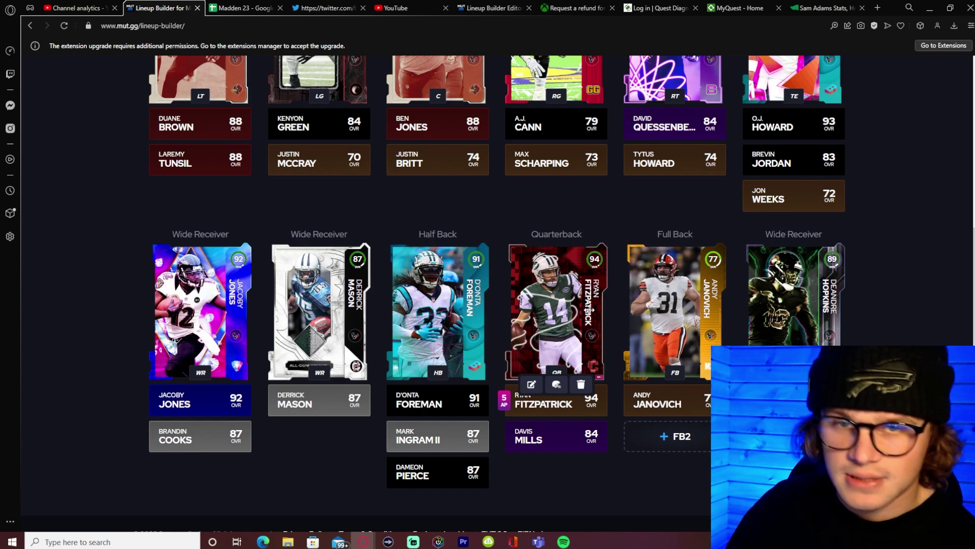
scroll(589, 310, "up", 5)
- Show the defense lineup and review strong safety Justin Reid's replacement options
left_click(435, 129)
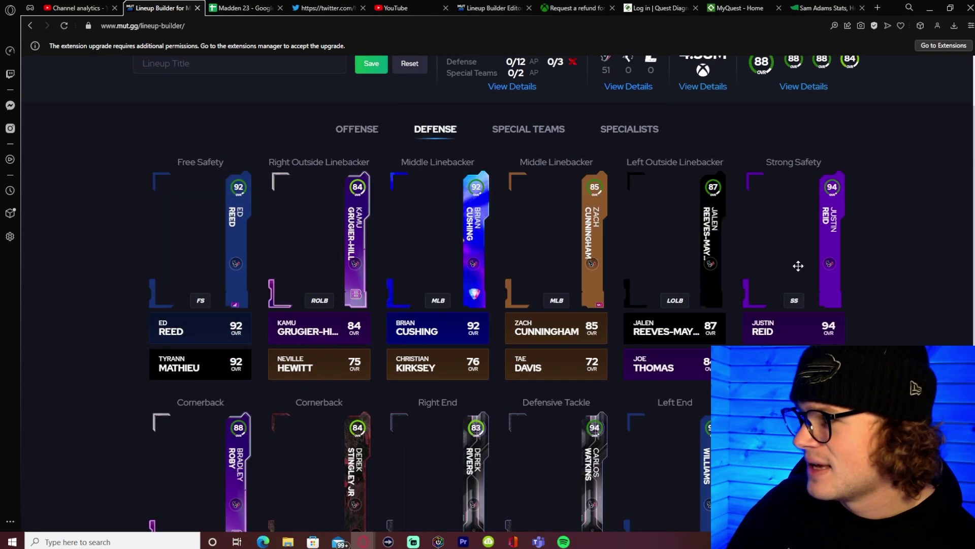
scroll(895, 265, "down", 2)
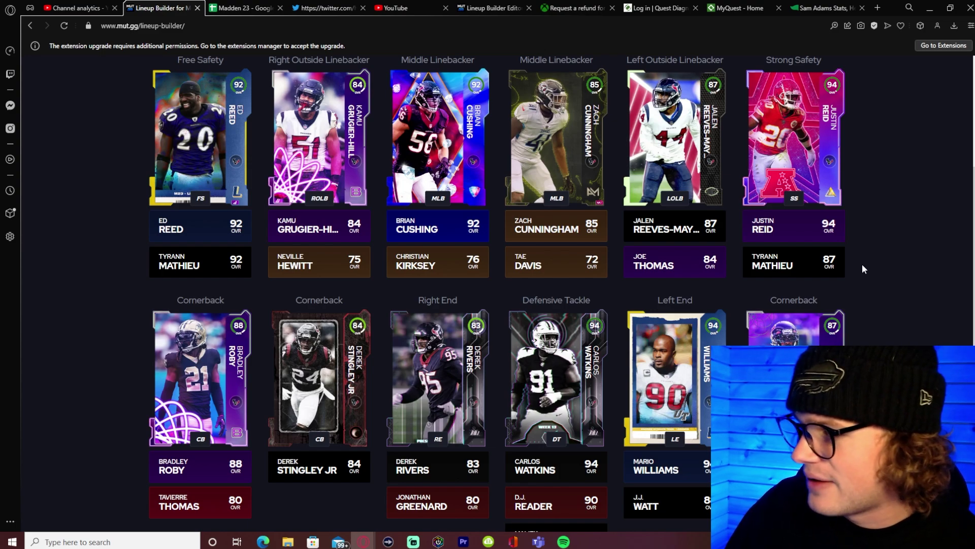
mouse_move(574, 341)
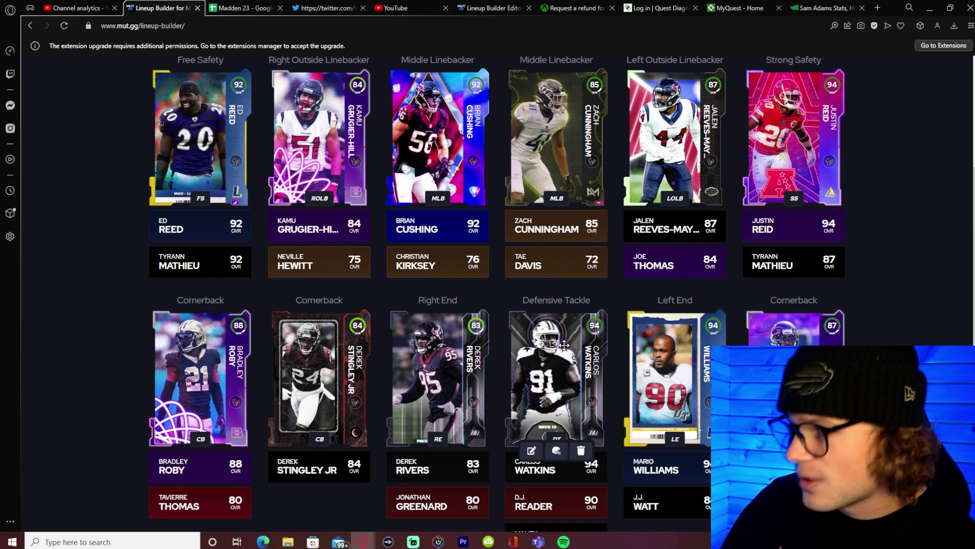
scroll(787, 205, "up", 2)
mouse_move(788, 205)
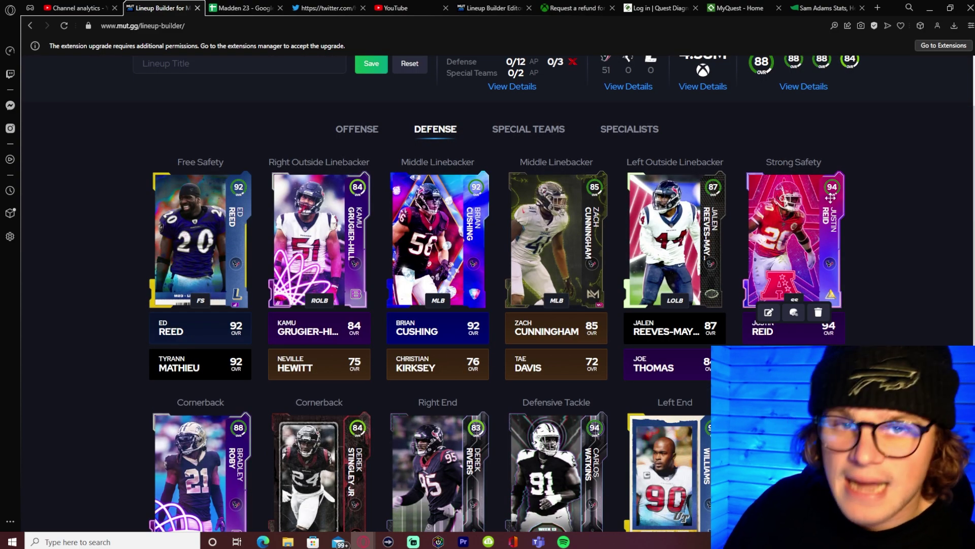
left_click(817, 198)
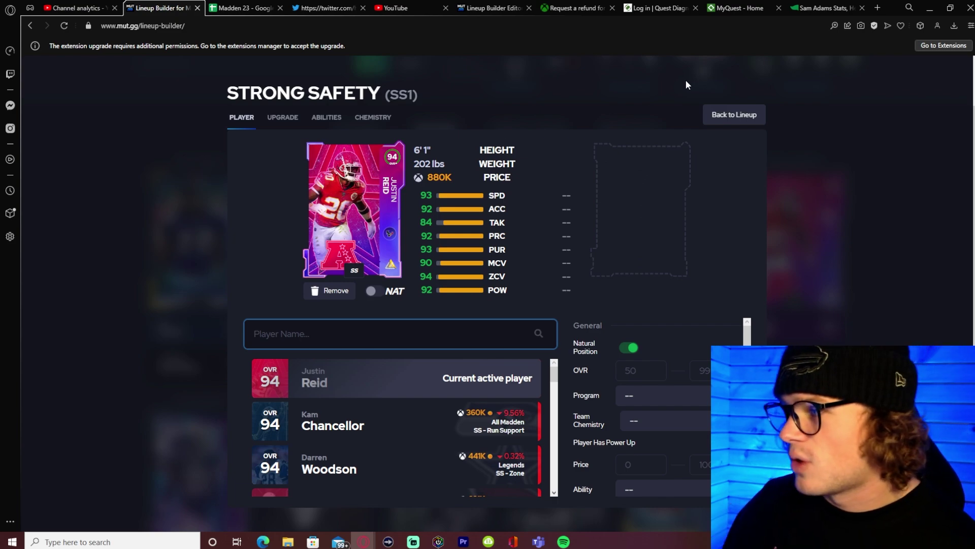
left_click(721, 115)
- Check cornerback Bradley Roby's 88-overall card and its replacement options
scroll(280, 328, "down", 2)
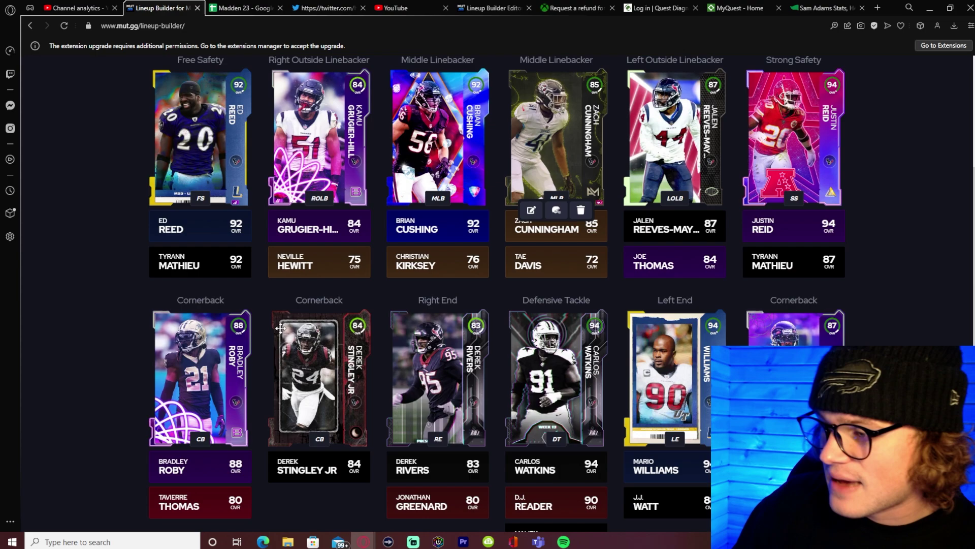
left_click(208, 360)
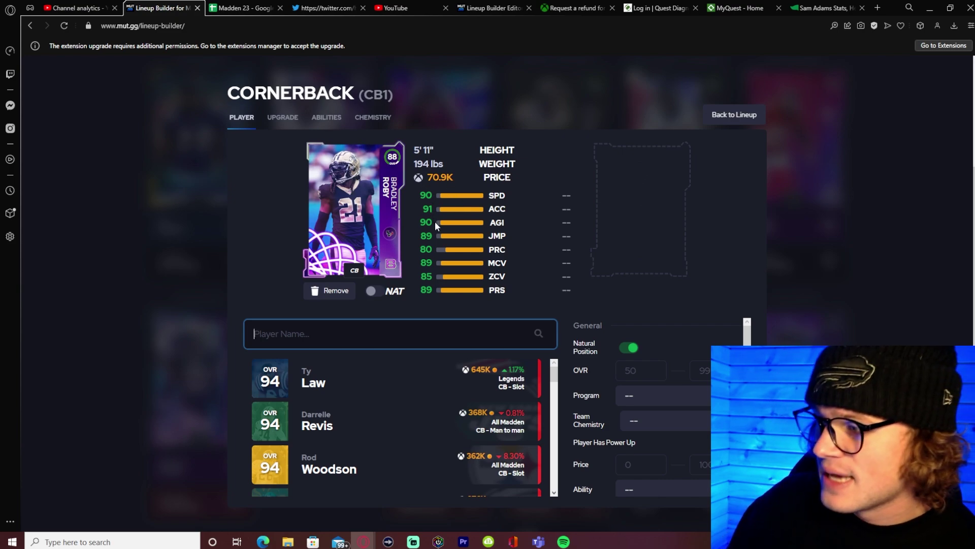
left_click(721, 114)
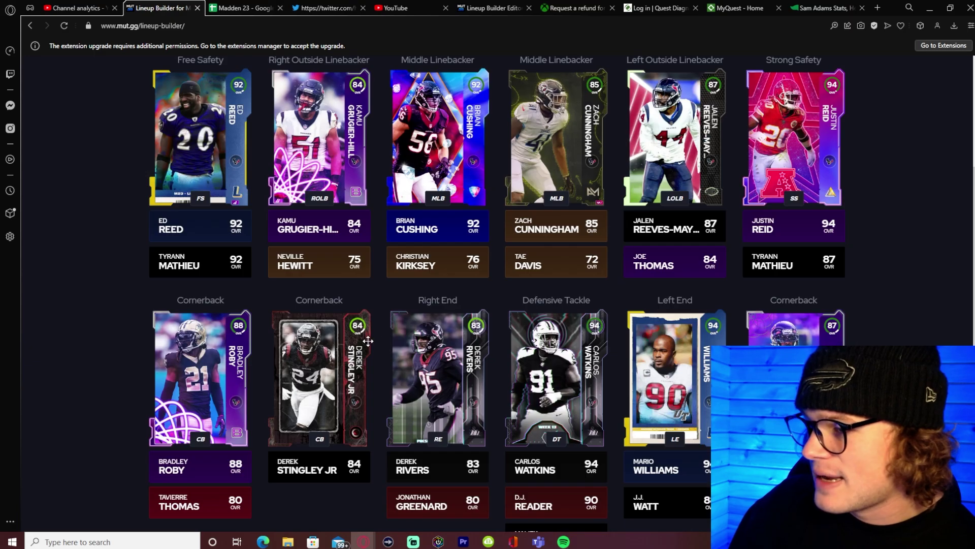
scroll(335, 371, "down", 1)
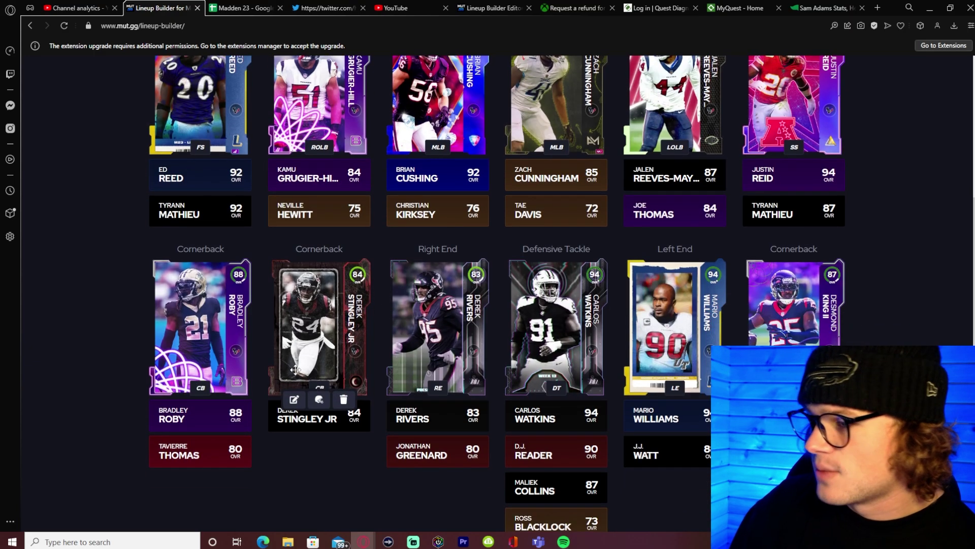
scroll(295, 370, "up", 2)
scroll(295, 369, "up", 1)
- On the Titans offense, check right guard Nate Davis, then open 92-overall QB Marcus Mariota's details
left_click(355, 127)
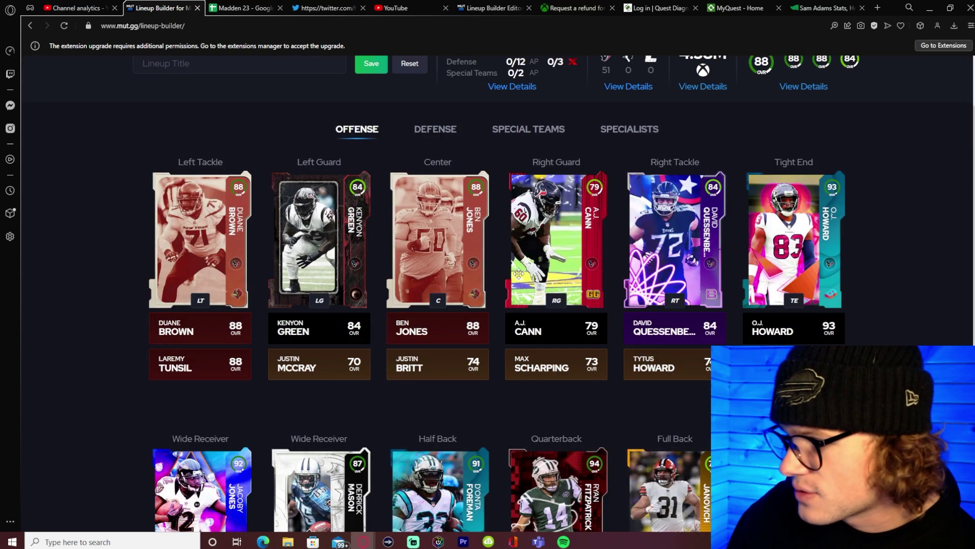
scroll(519, 287, "down", 2)
scroll(569, 282, "down", 3)
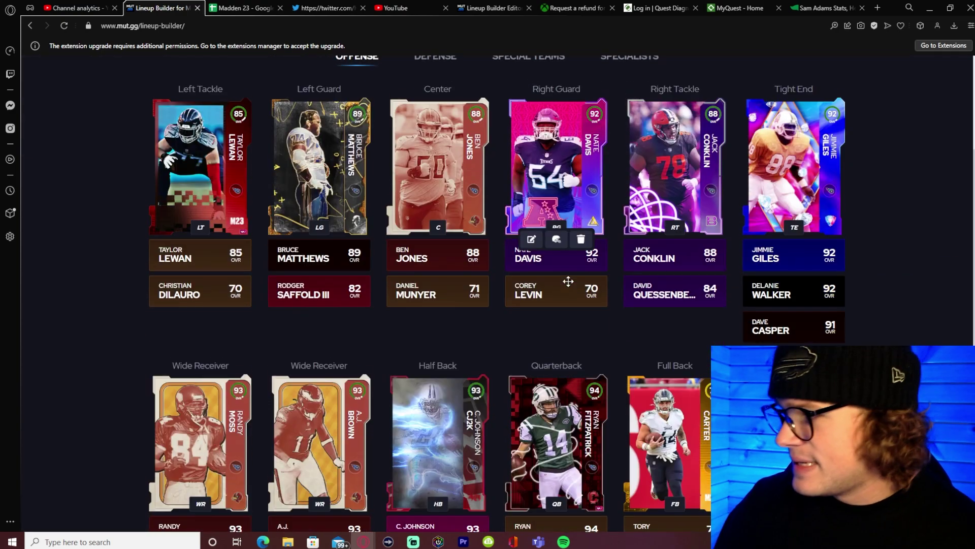
scroll(569, 281, "down", 1)
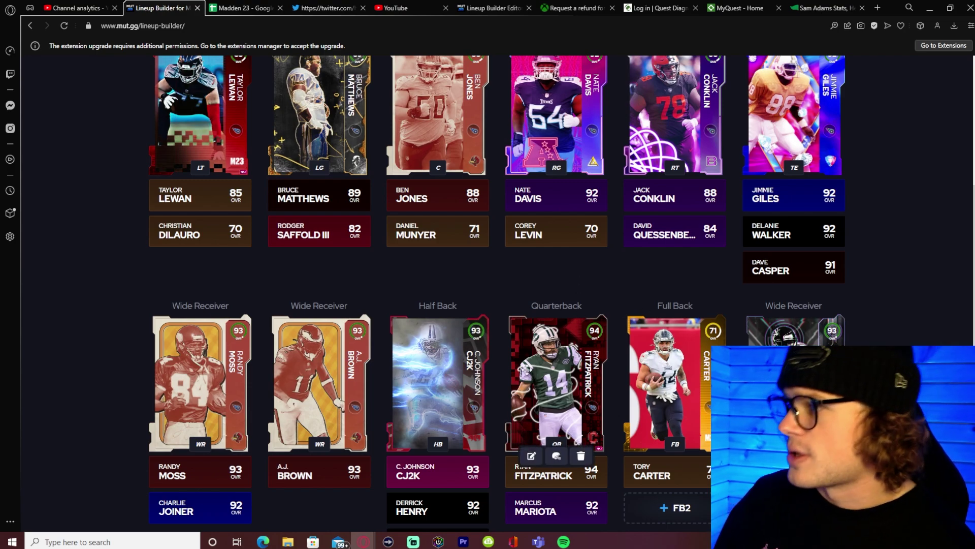
scroll(691, 353, "up", 1)
mouse_move(577, 147)
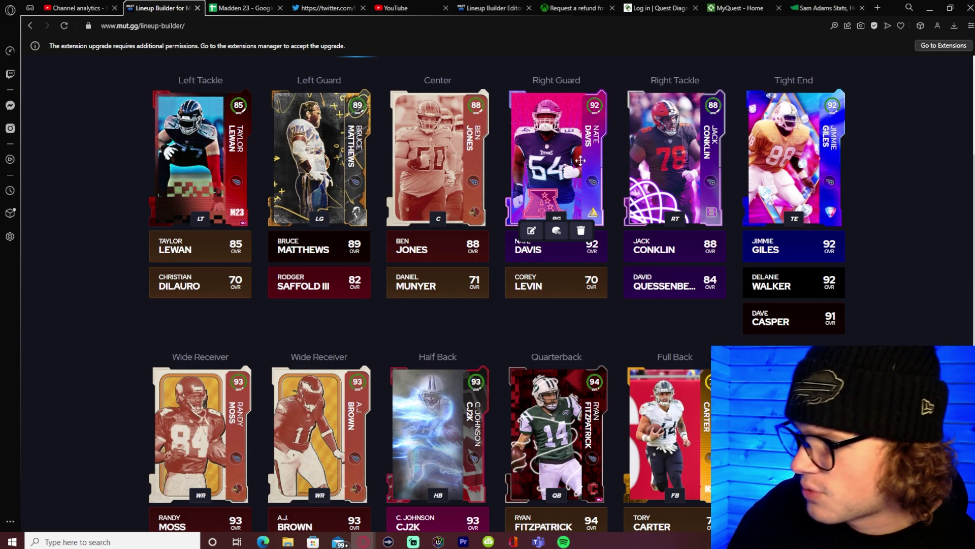
left_click(580, 160)
left_click(733, 114)
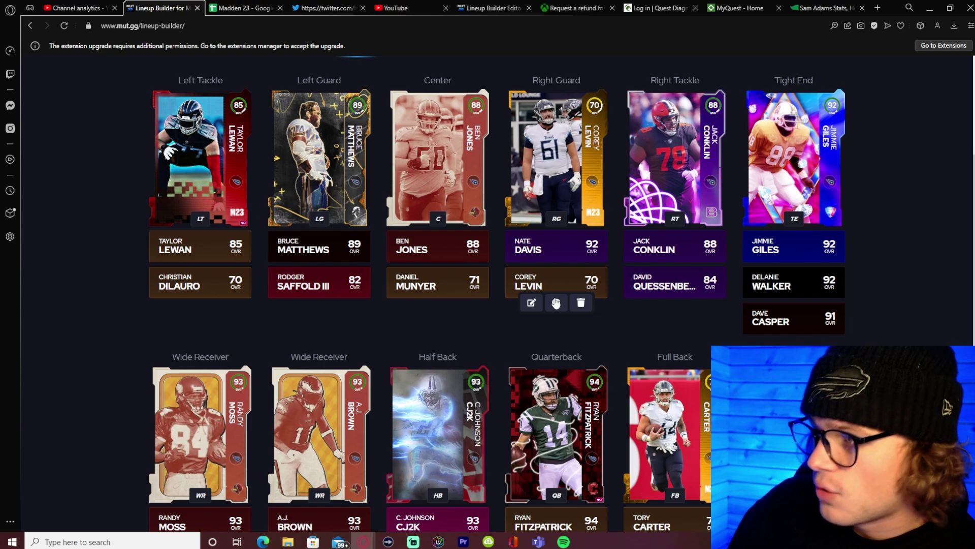
scroll(532, 357, "down", 3)
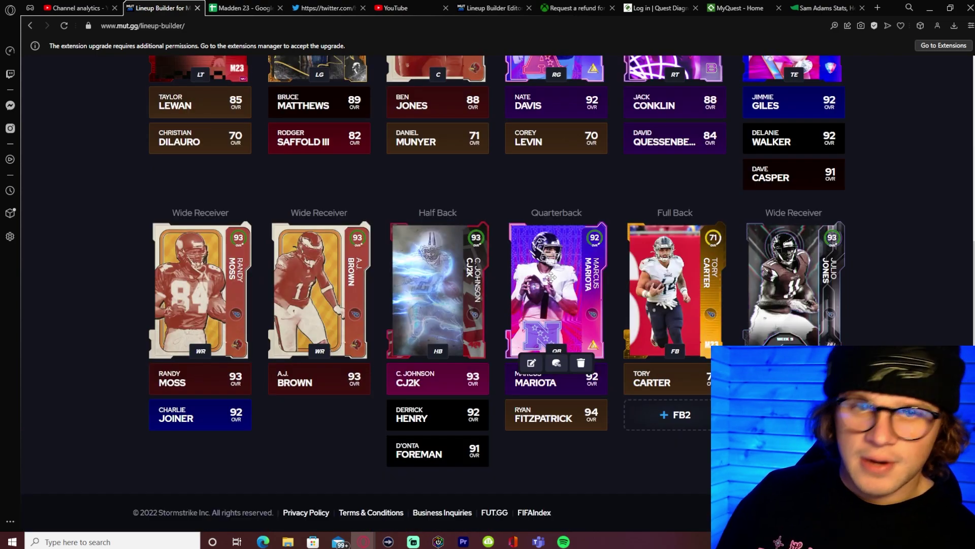
left_click(551, 277)
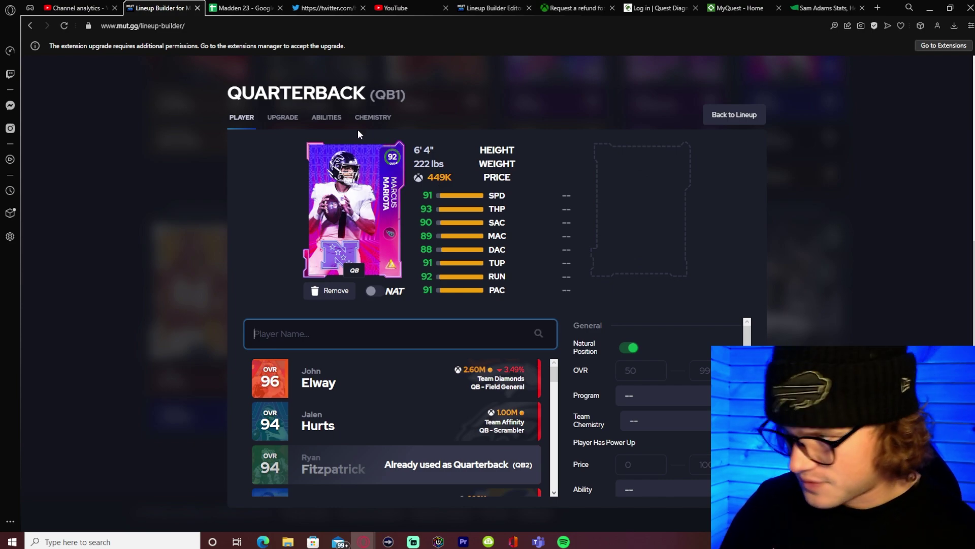
- Add the Set Feet Lead player-specific ability (2 AP) to Marcus Mariota
left_click(347, 121)
left_click(459, 283)
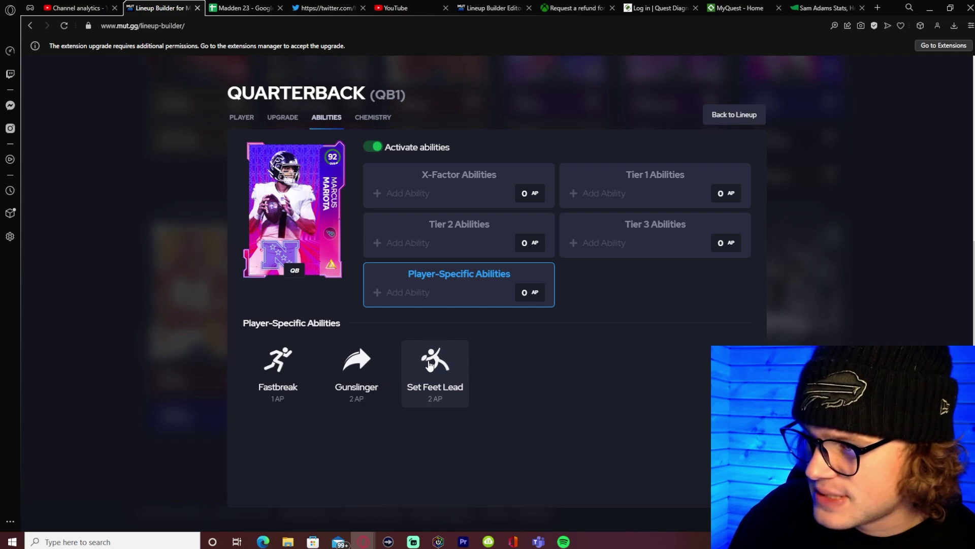
left_click(428, 363)
left_click(653, 233)
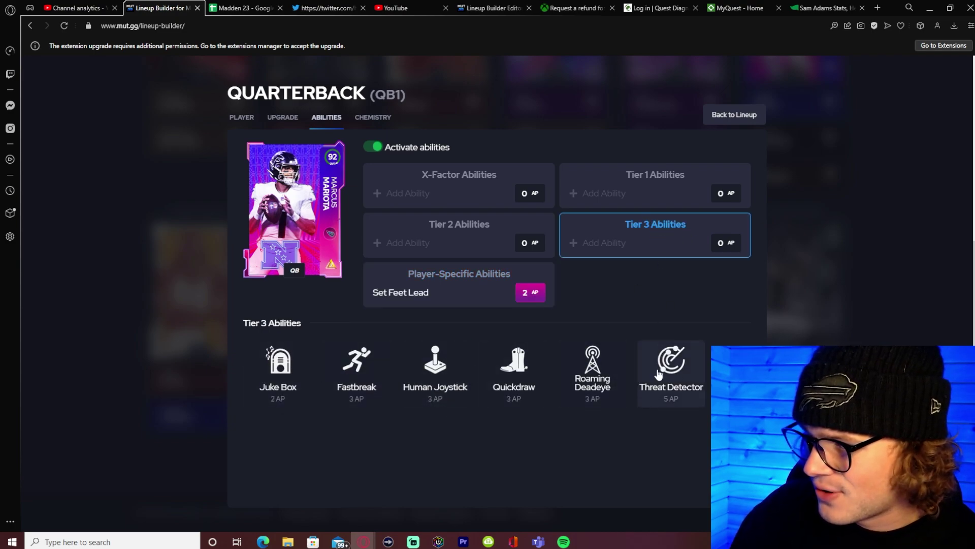
left_click(722, 116)
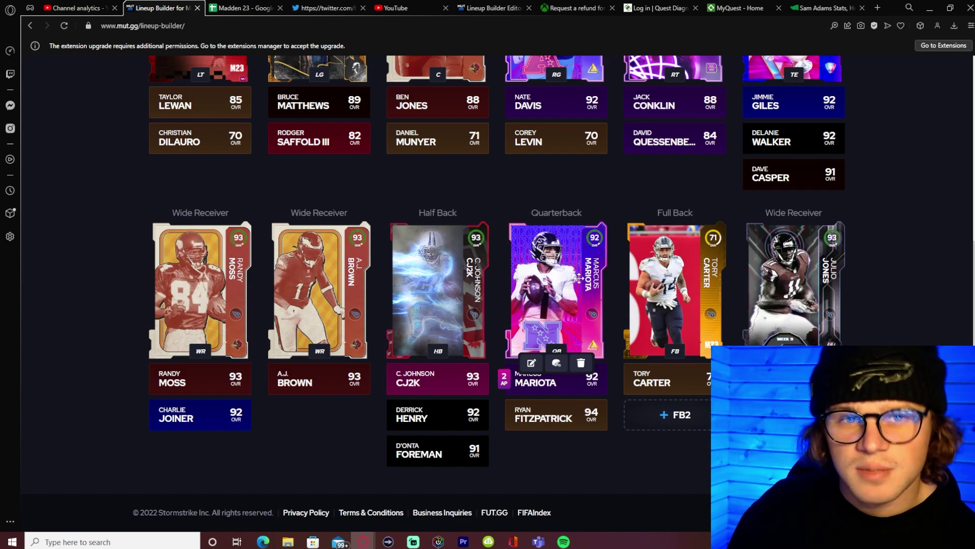
scroll(579, 278, "up", 5)
- Give the defensive Right End the Edge Threat and Reach Elite player-specific abilities
left_click(435, 107)
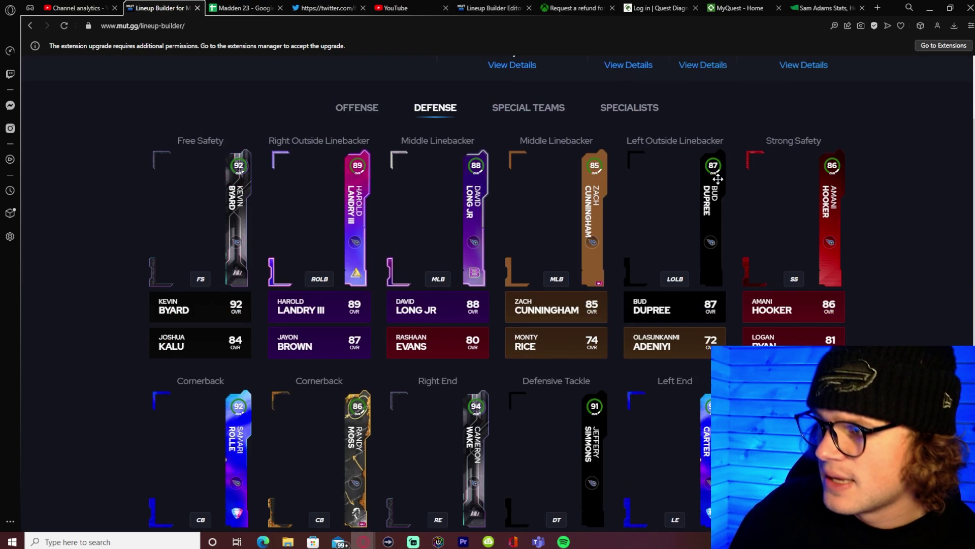
scroll(849, 203, "down", 2)
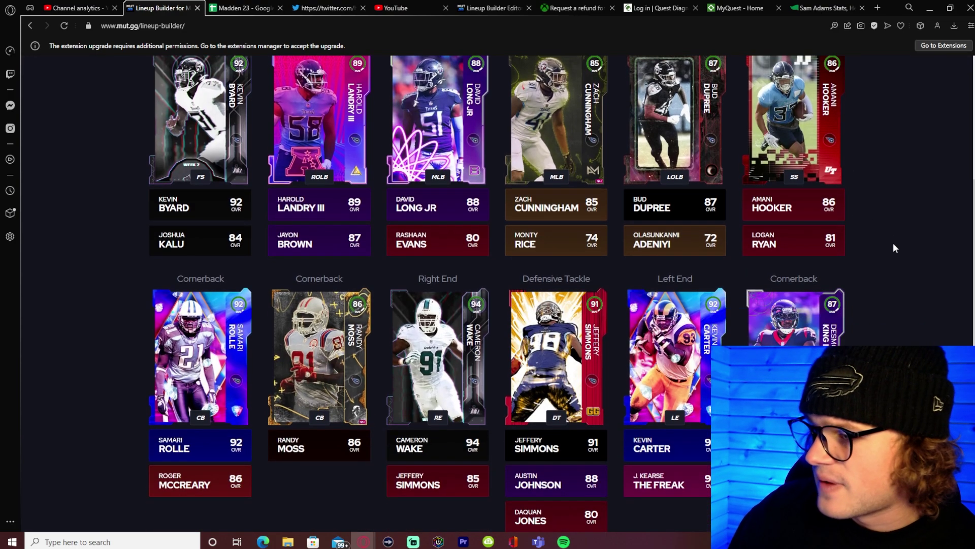
left_click(442, 386)
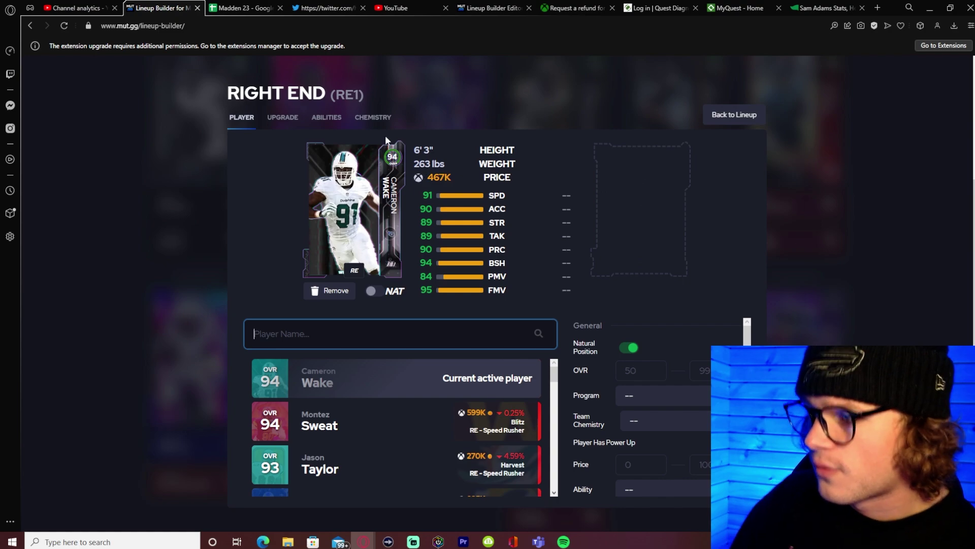
left_click(324, 129)
left_click(679, 298)
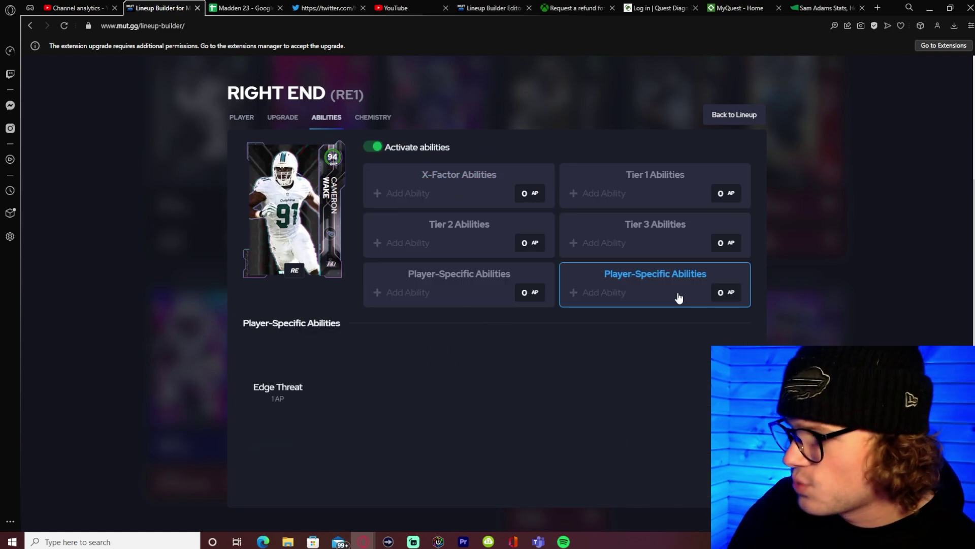
left_click(308, 373)
left_click(394, 288)
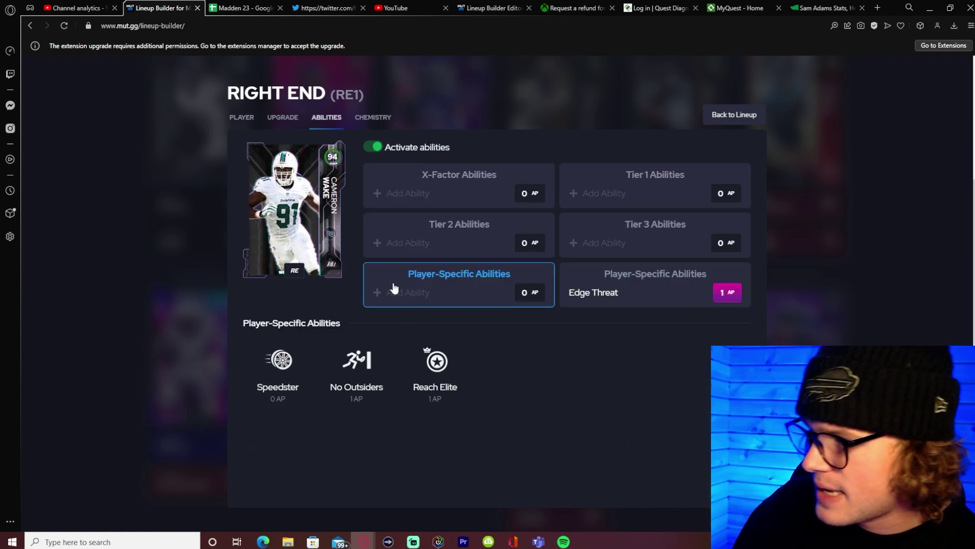
left_click(279, 361)
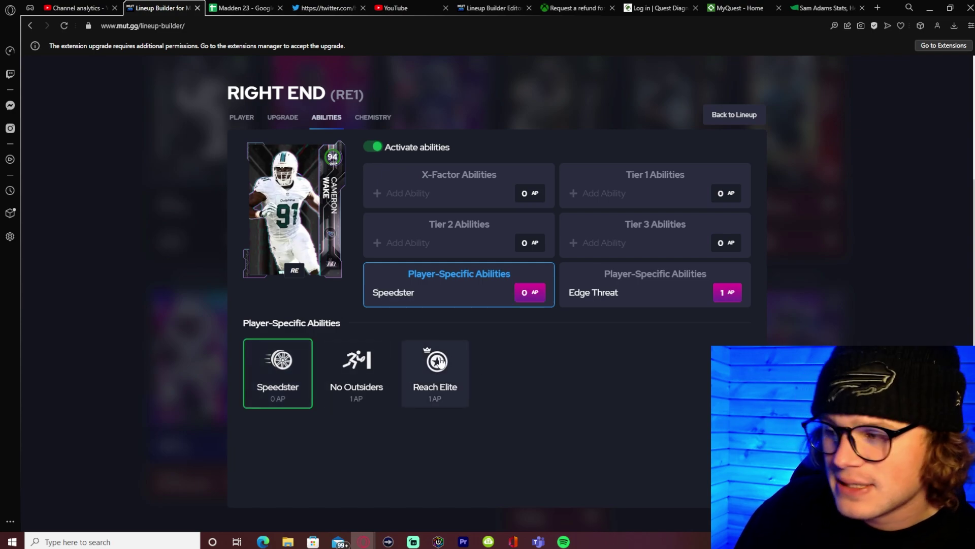
left_click(458, 362)
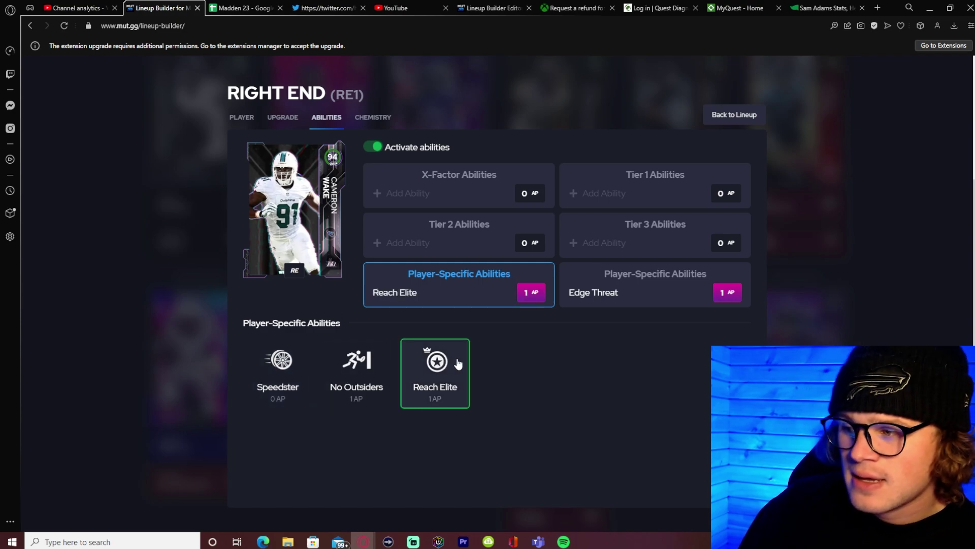
left_click(745, 115)
- Rearrange the middle linebacker starters, review the MLB card, then switch to the spreadsheet Rankings
scroll(856, 295, "up", 1)
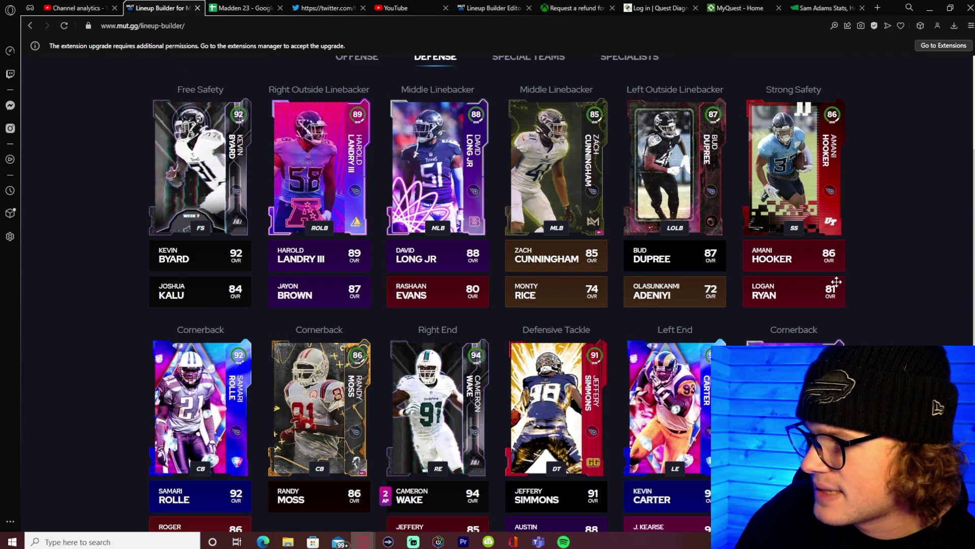
mouse_move(462, 135)
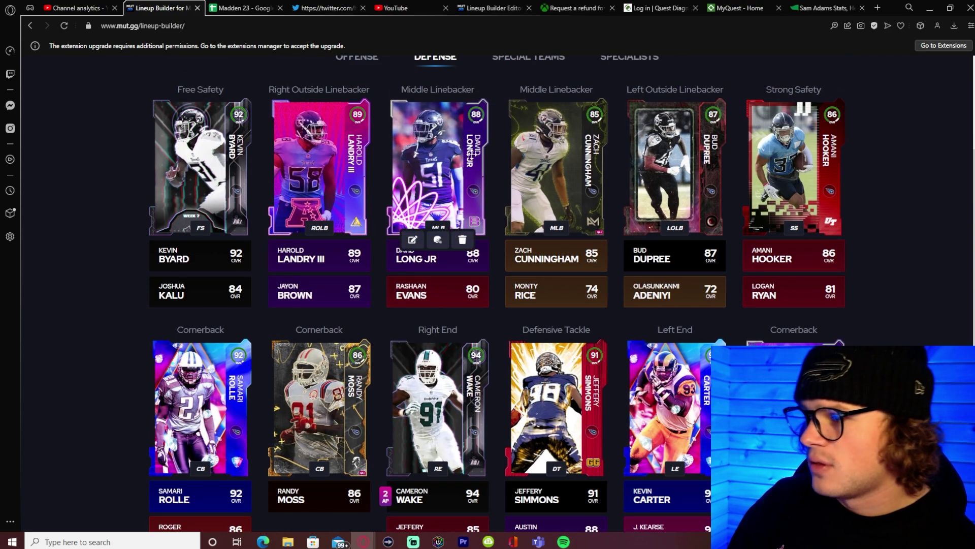
left_click_drag(472, 167, 442, 290)
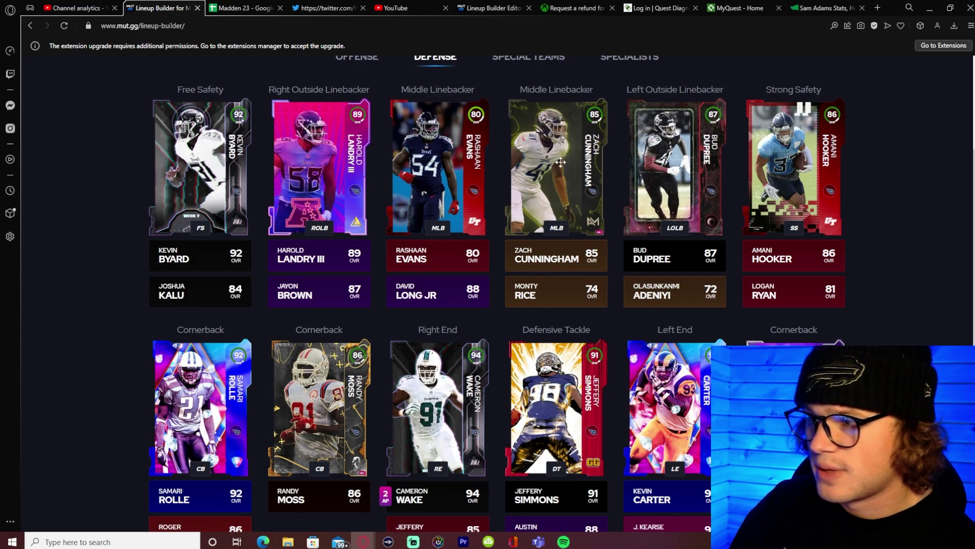
left_click_drag(437, 290, 421, 154)
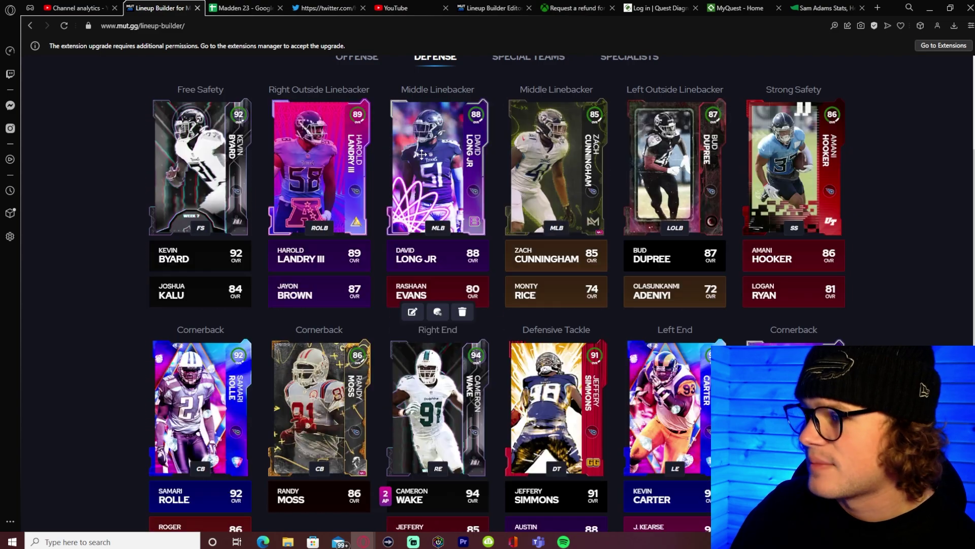
left_click(421, 154)
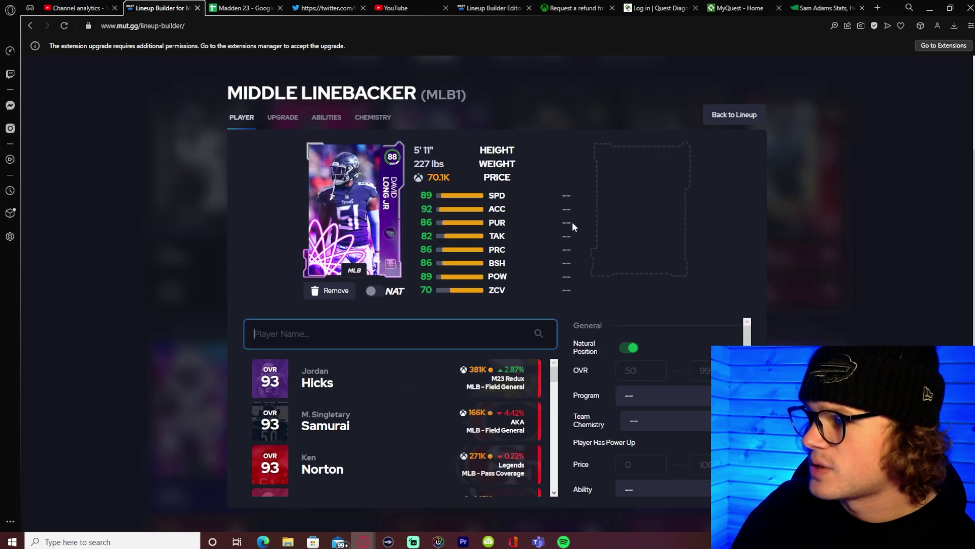
left_click(712, 120)
scroll(876, 269, "down", 1)
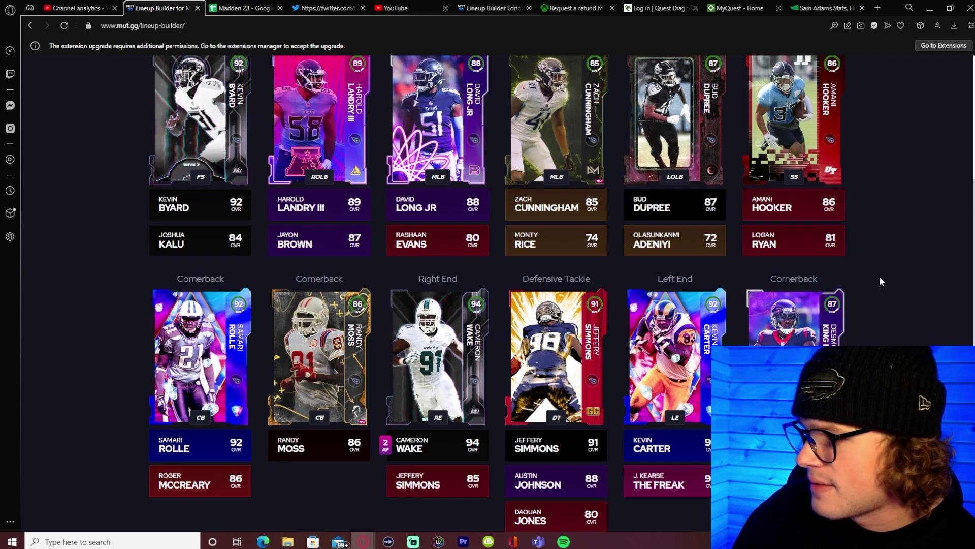
key("ctrl+Tab")
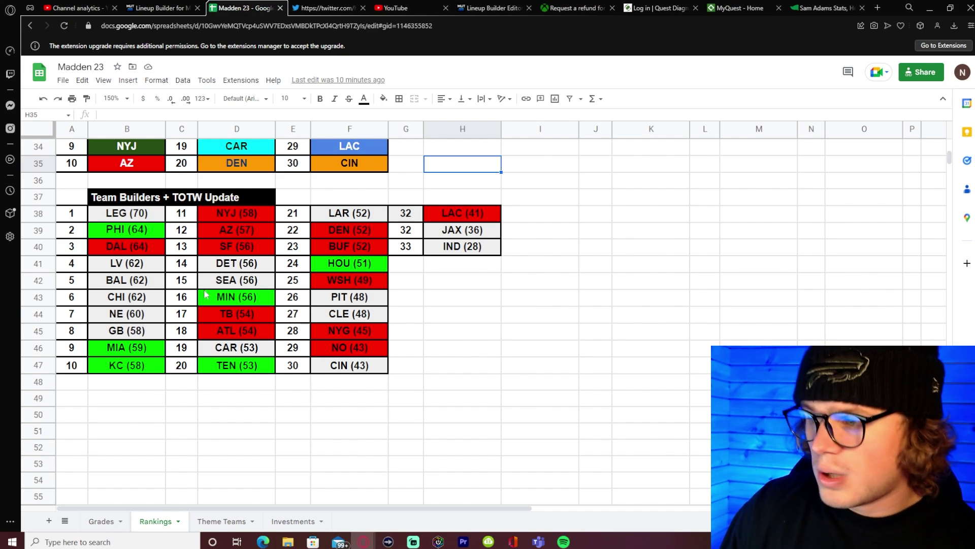
- Return to the lineup builder and browse the Vikings offense with 92-overall Daunte Culpepper at QB
key("ctrl+shift+Tab")
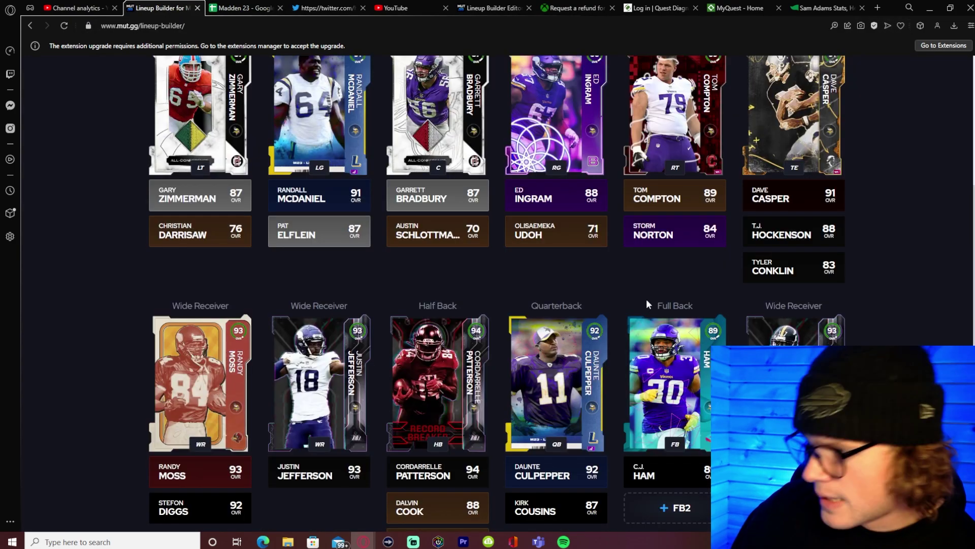
scroll(497, 293, "up", 1)
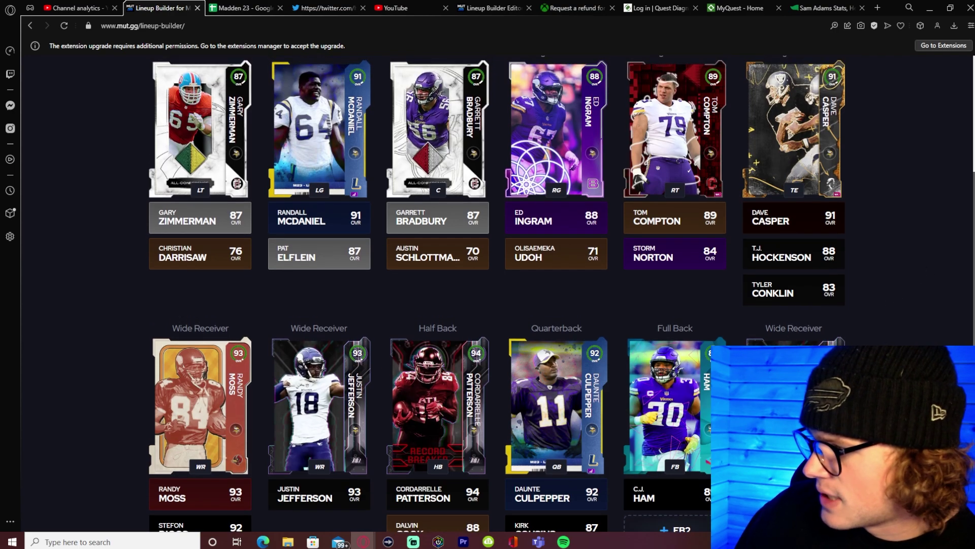
scroll(497, 294, "down", 1)
scroll(497, 293, "up", 1)
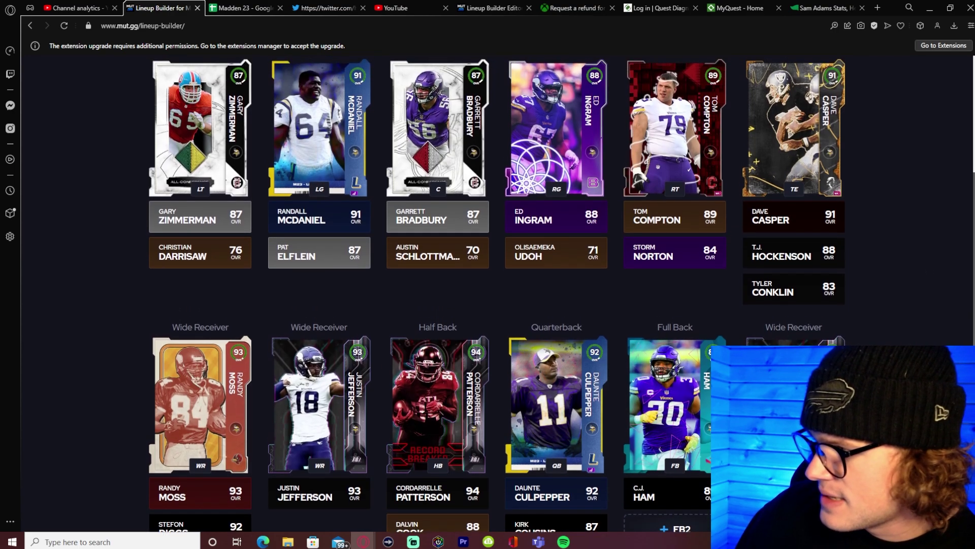
mouse_move(557, 117)
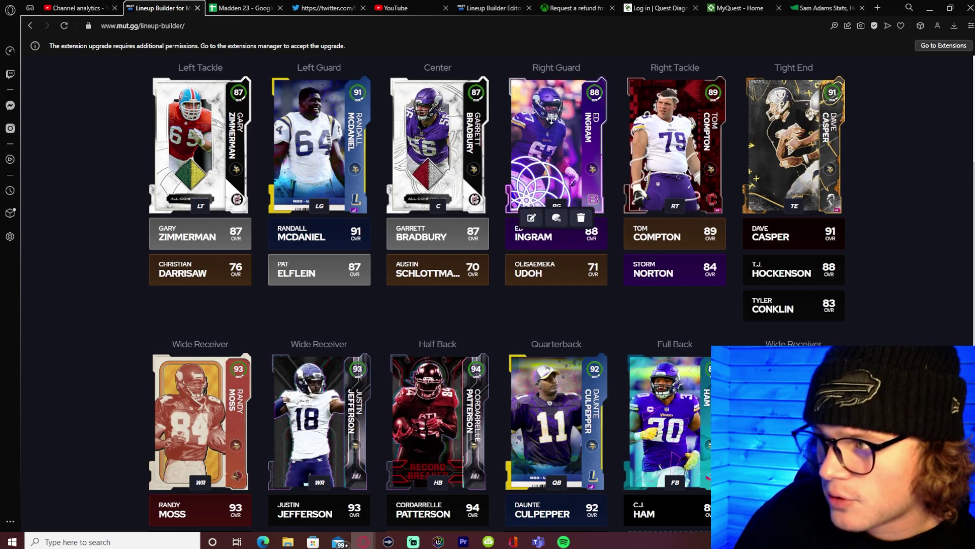
mouse_move(673, 97)
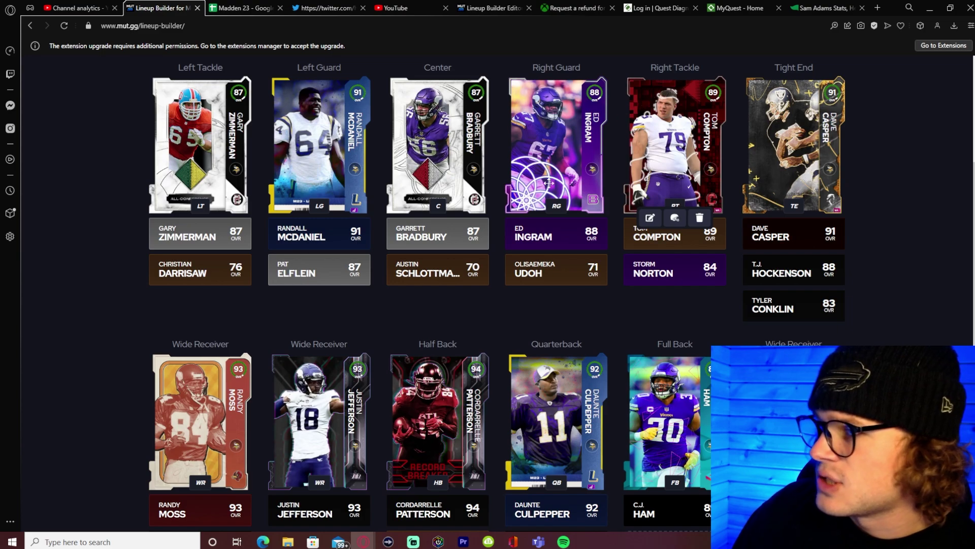
scroll(549, 183, "up", 1)
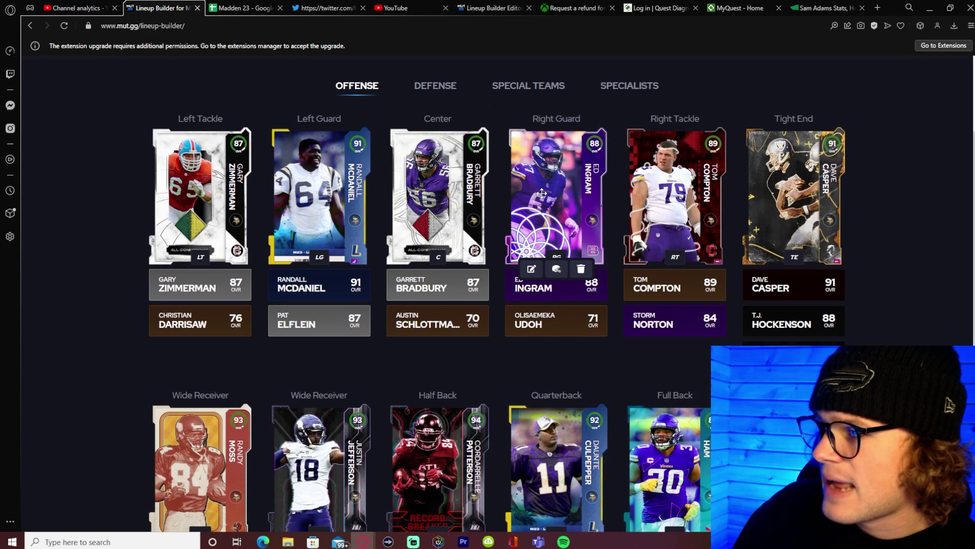
- Show the Vikings defense lineup and scroll through its cards
left_click(421, 92)
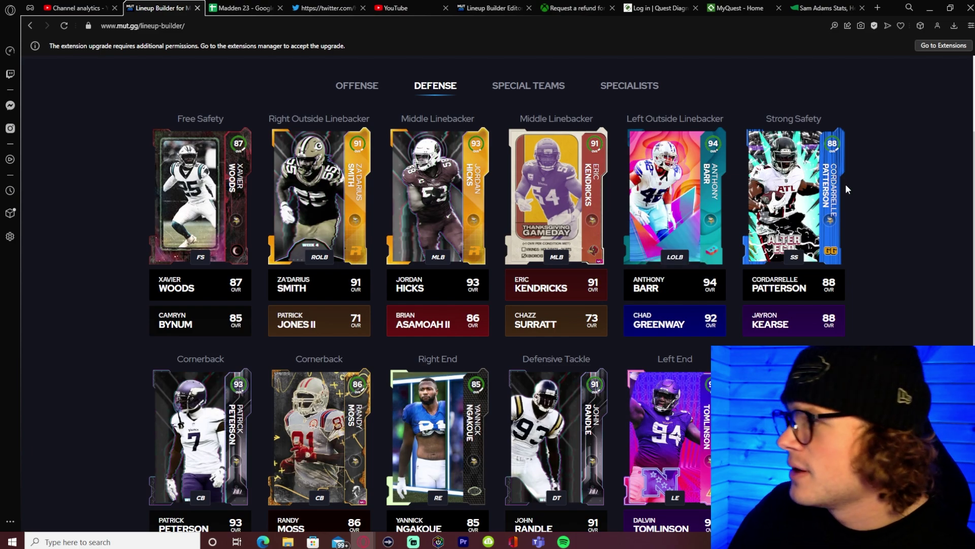
scroll(862, 188, "down", 1)
scroll(862, 188, "down", 1)
mouse_move(696, 355)
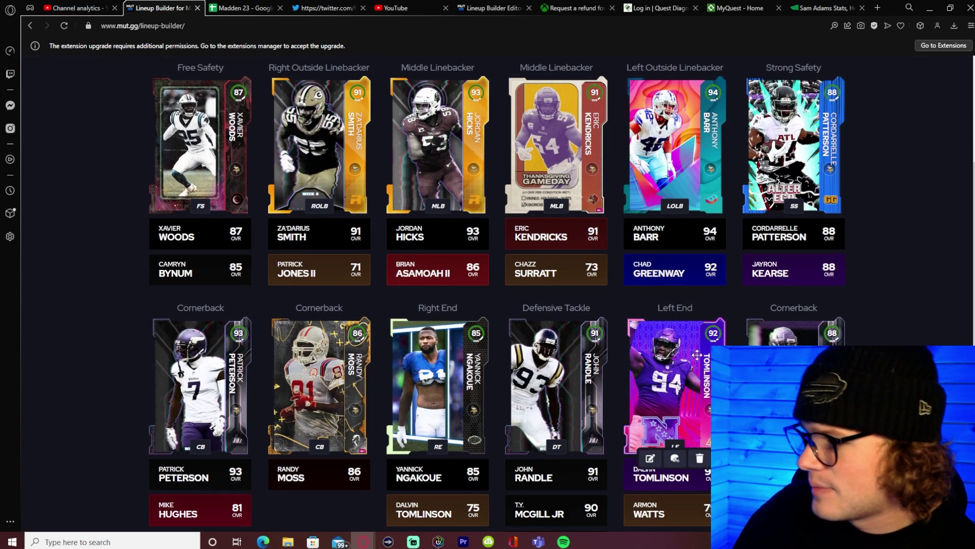
scroll(696, 354, "down", 2)
- Review the Left End's upgrades, abilities and chemistry, leaving no player-specific ability equipped
left_click(650, 408)
left_click(284, 118)
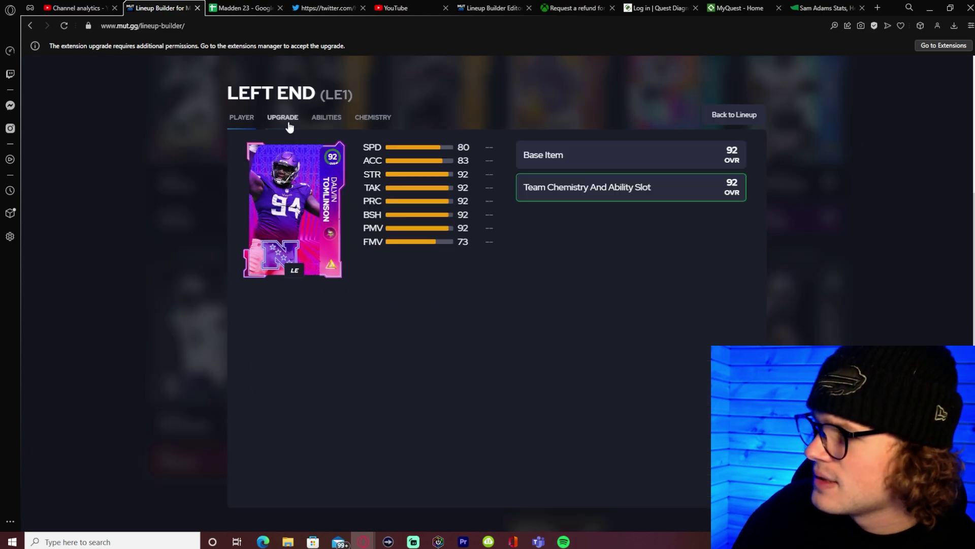
left_click(326, 117)
left_click(372, 117)
left_click(326, 117)
left_click(459, 277)
left_click(445, 375)
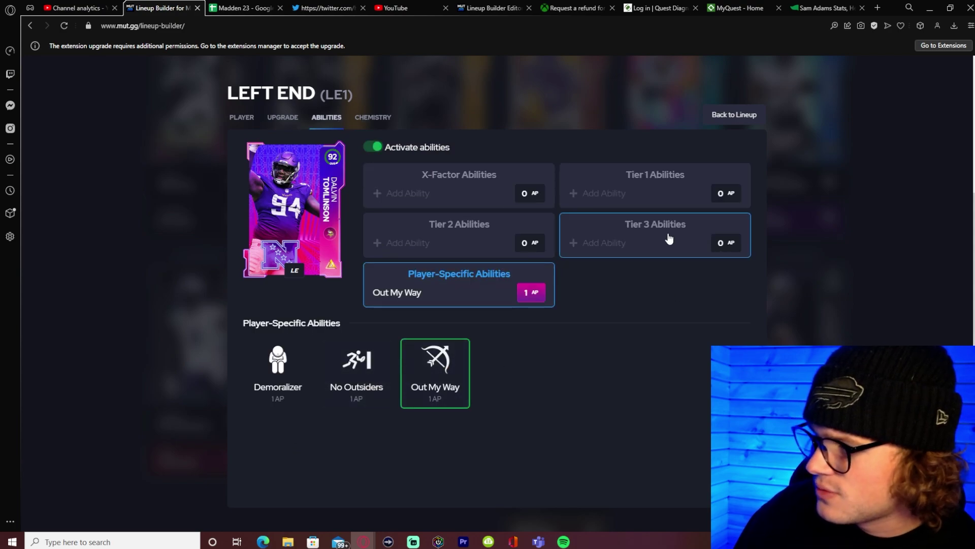
left_click(642, 239)
left_click(449, 275)
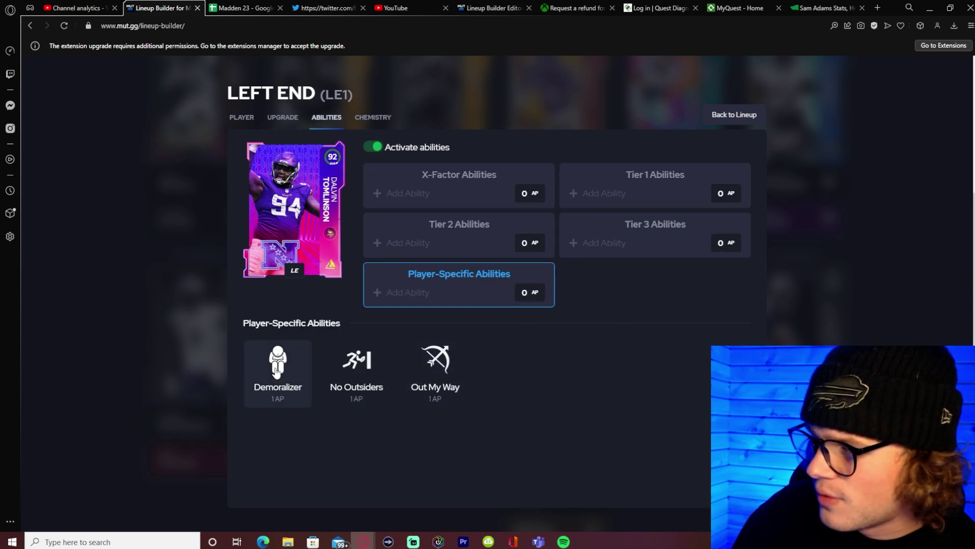
left_click(734, 115)
- Look over the rest of the Vikings defense, then switch to the Madden 23 Rankings sheet
scroll(616, 290, "down", 2)
scroll(616, 285, "up", 2)
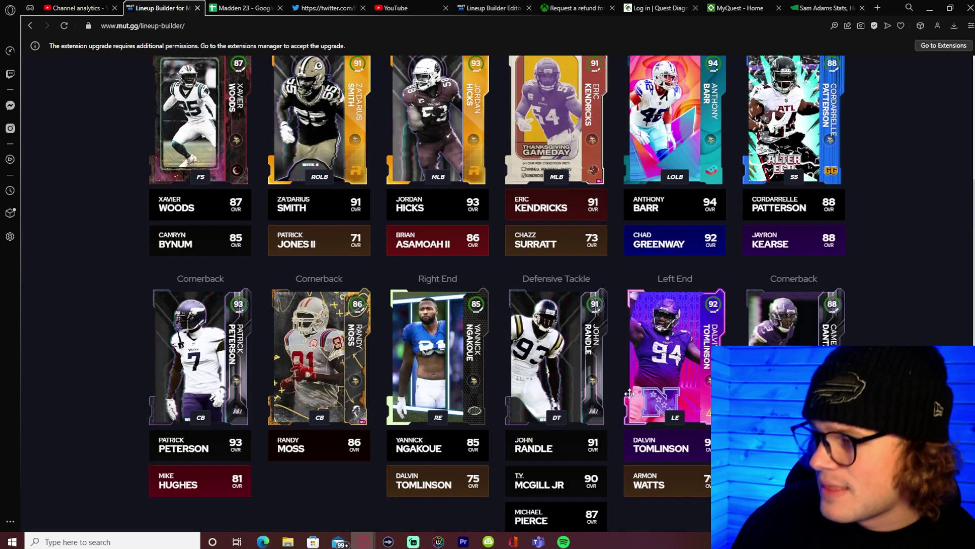
mouse_move(552, 480)
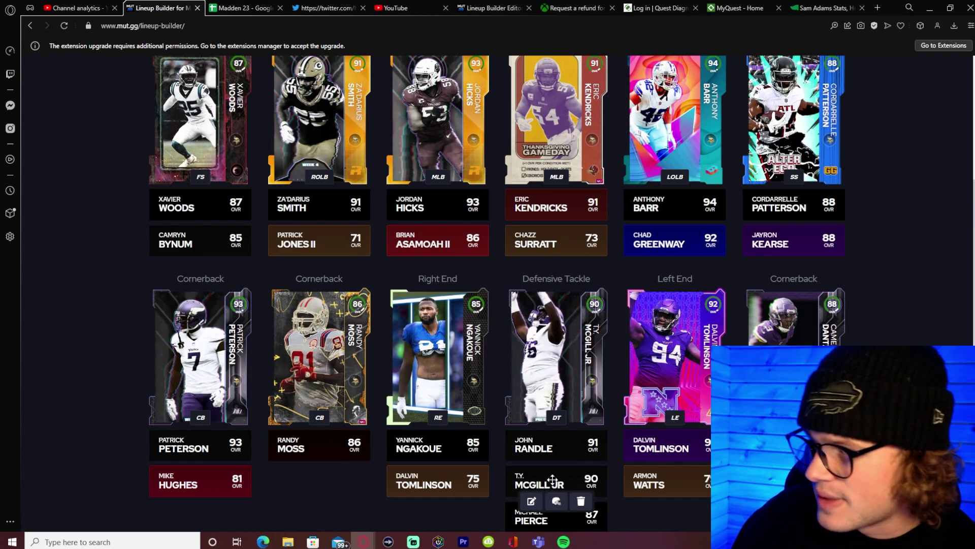
mouse_move(675, 430)
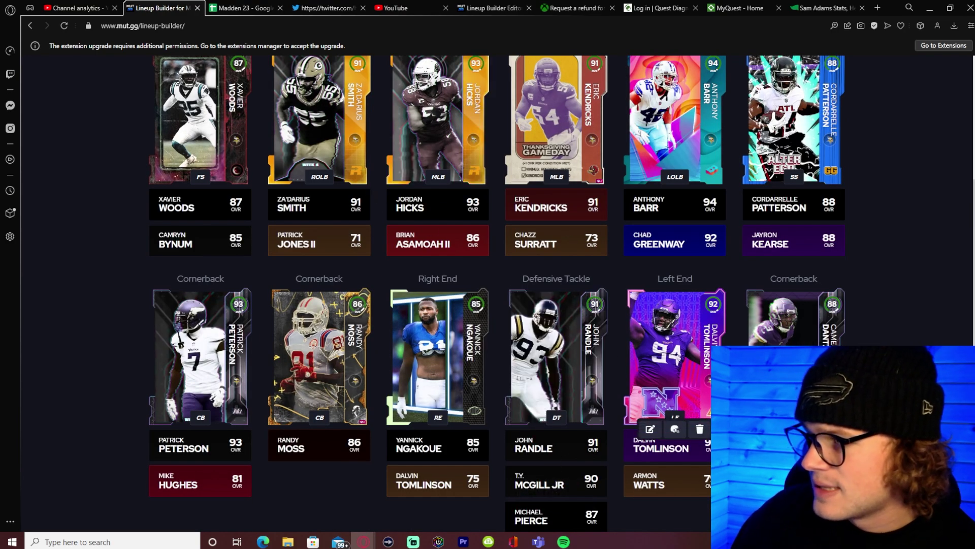
scroll(675, 429, "up", 1)
scroll(675, 429, "down", 1)
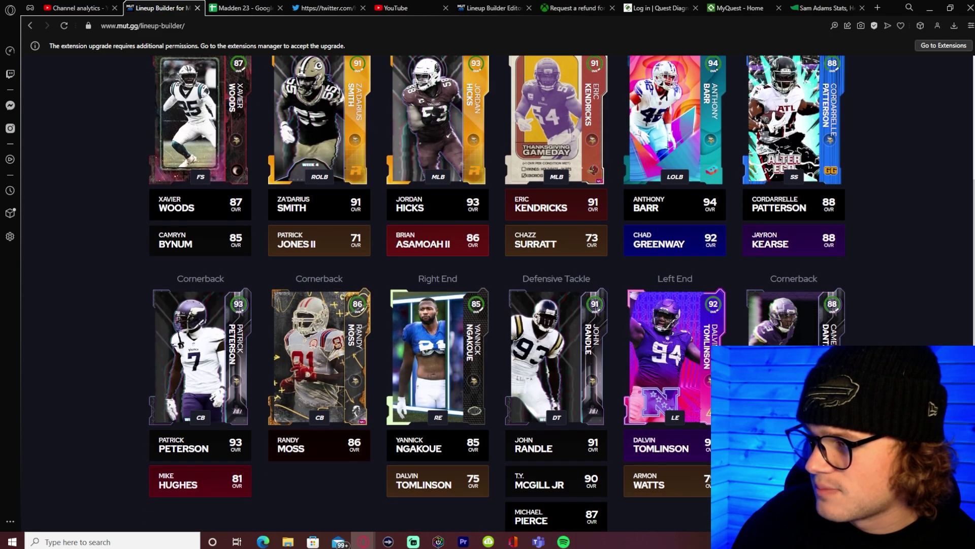
left_click(239, 8)
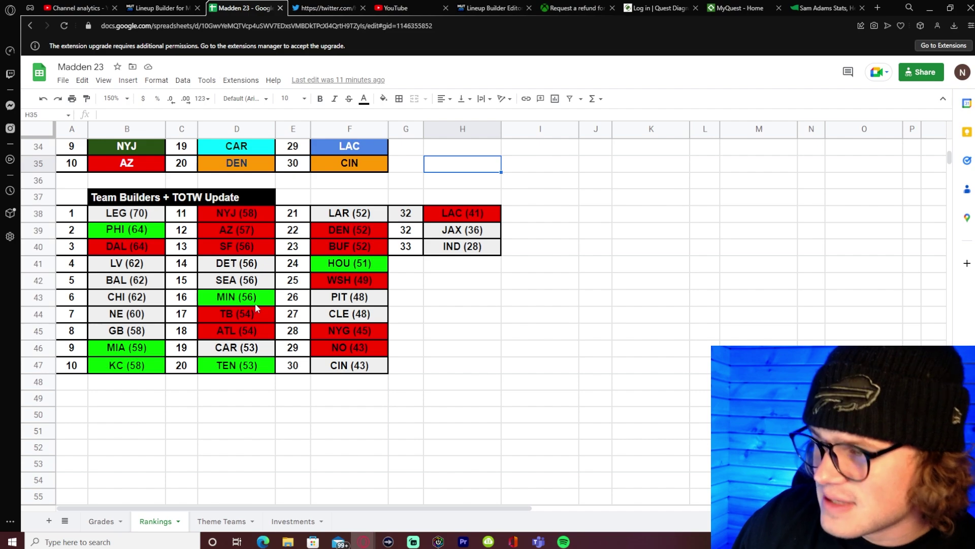
- Back in the lineup builder, check which Tier 2 abilities the SS2 card can equip
left_click(159, 8)
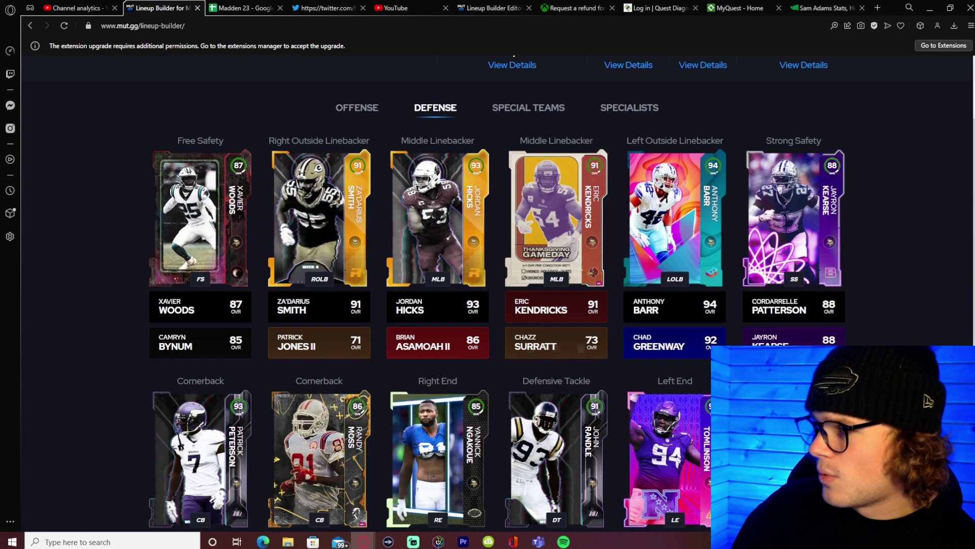
left_click(782, 338)
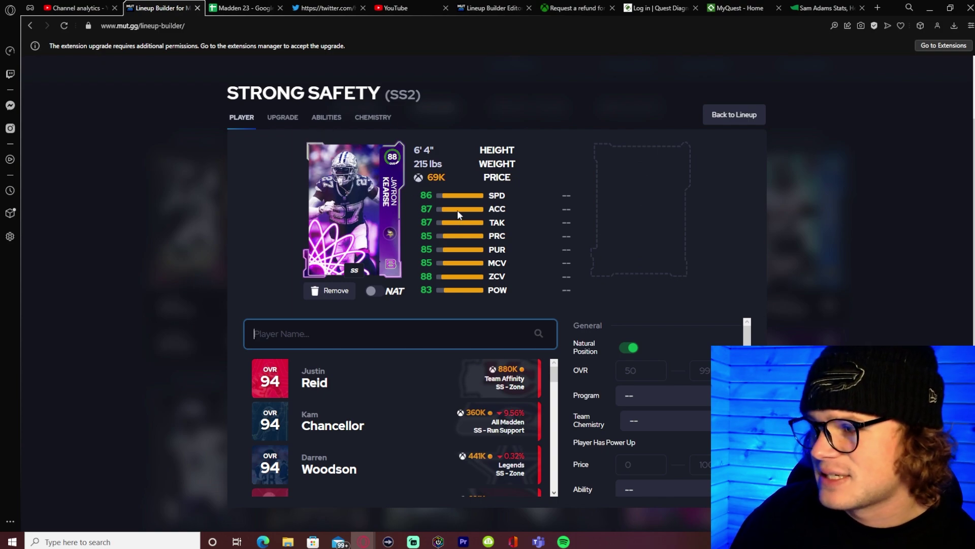
left_click(326, 117)
left_click(447, 239)
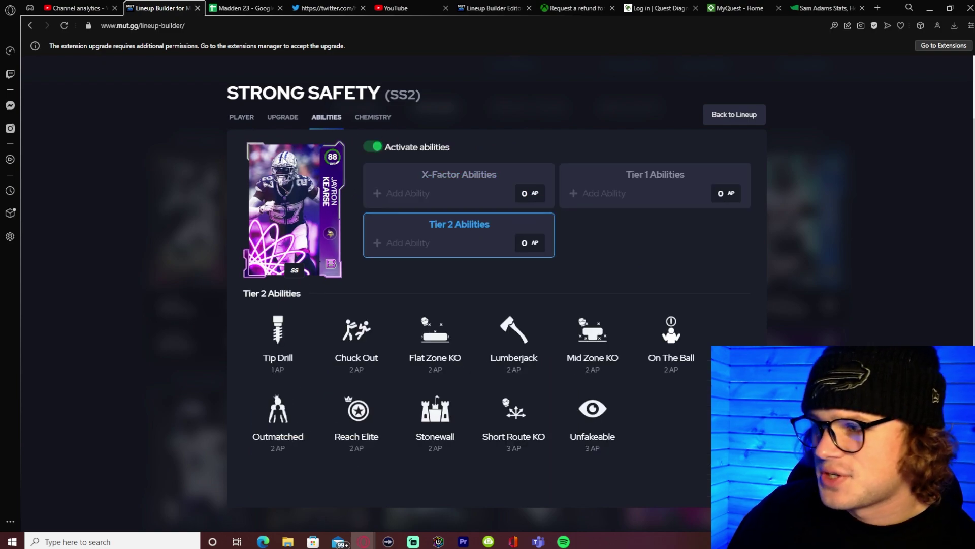
left_click(241, 120)
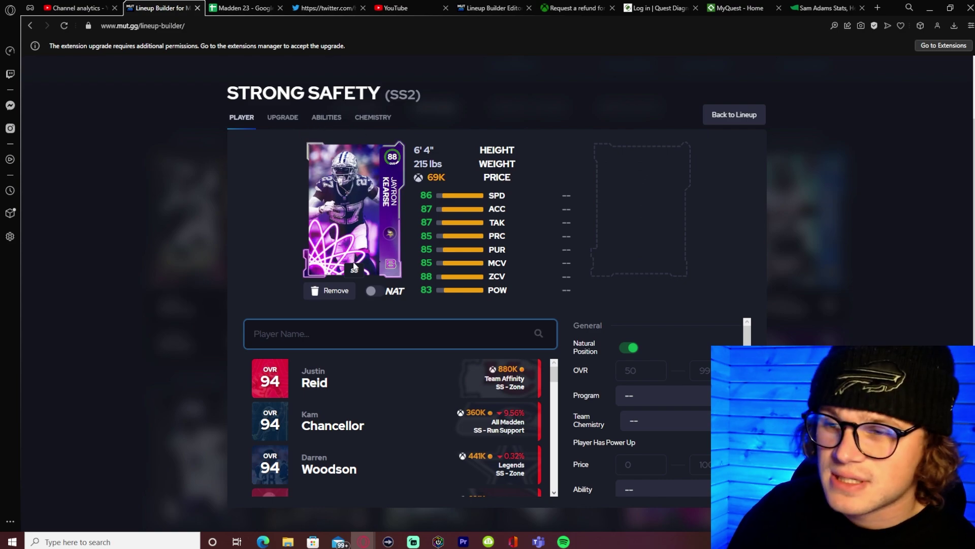
left_click(734, 114)
- Check the Chiefs right tackle's details, then view the Chiefs Defense lineup with Justin Reid and Darrelle Revis
scroll(635, 258, "down", 4)
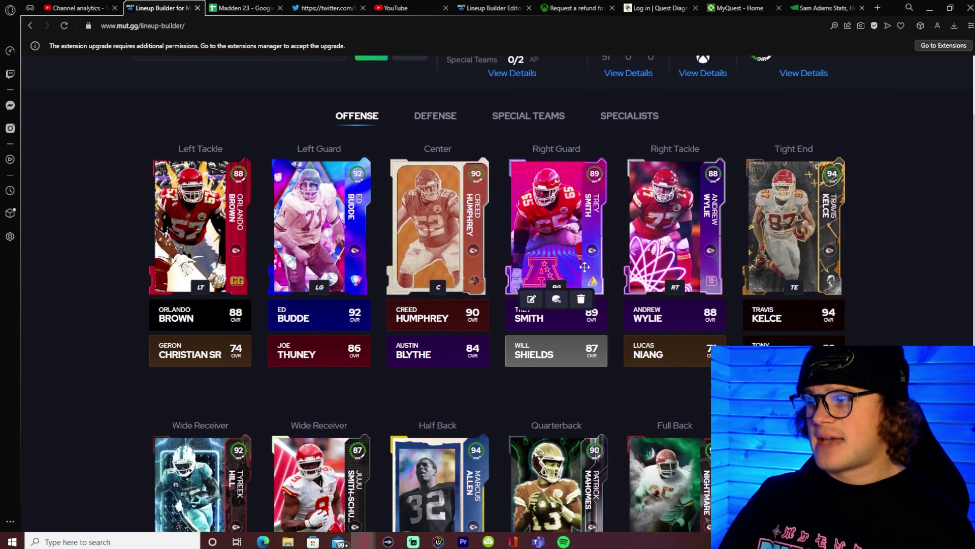
scroll(866, 298, "down", 2)
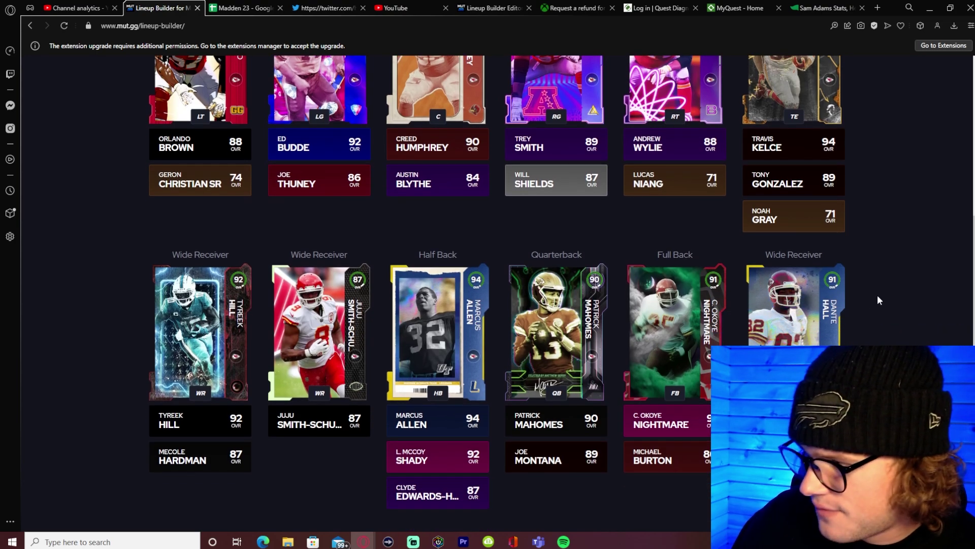
scroll(879, 300, "up", 3)
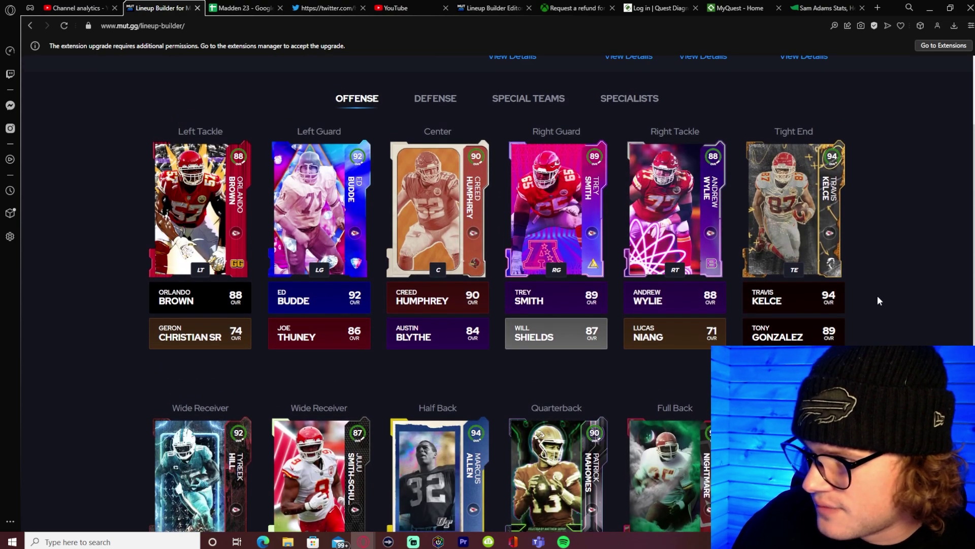
left_click(703, 204)
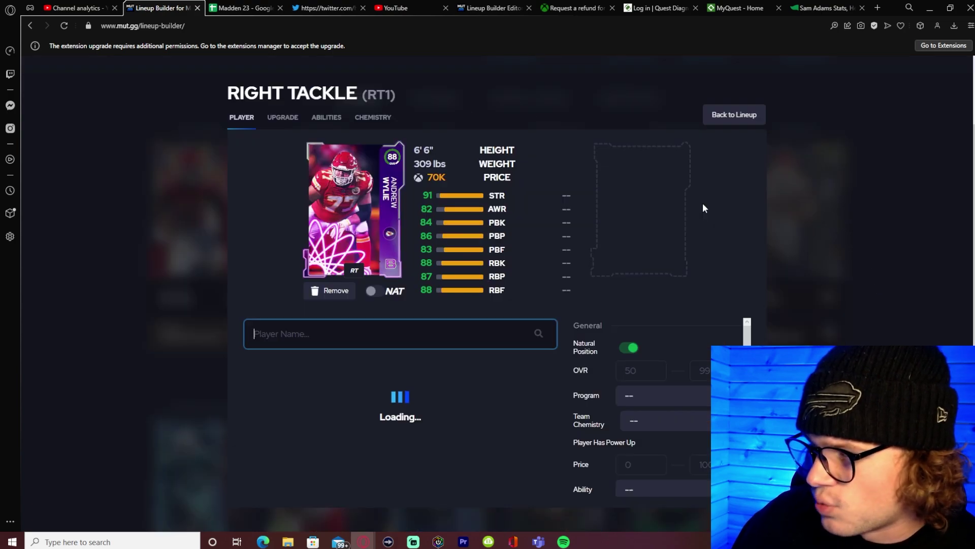
left_click(742, 117)
left_click(431, 98)
scroll(732, 212, "down", 2)
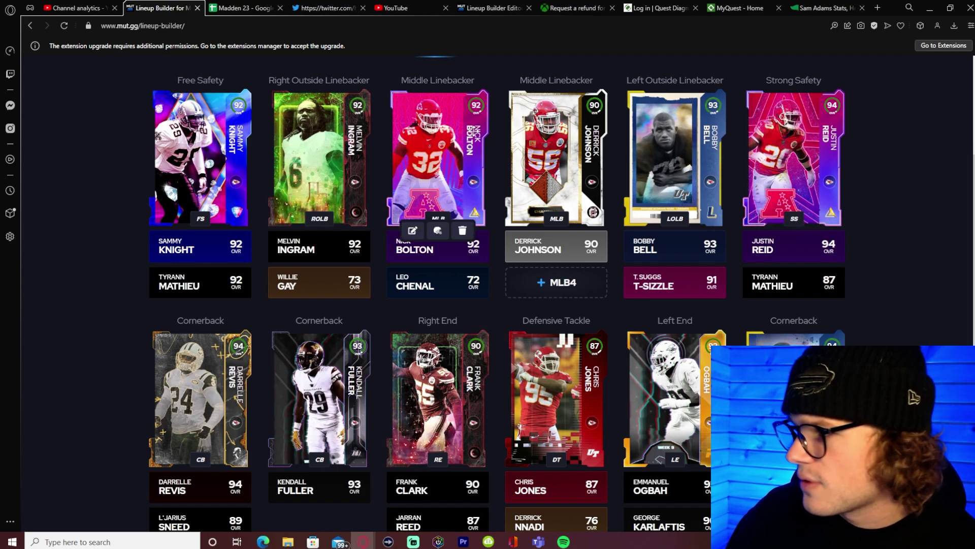
- Equip the Chiefs starting middle linebacker with the Lurker player-specific ability
left_click(413, 230)
left_click(326, 118)
left_click(477, 288)
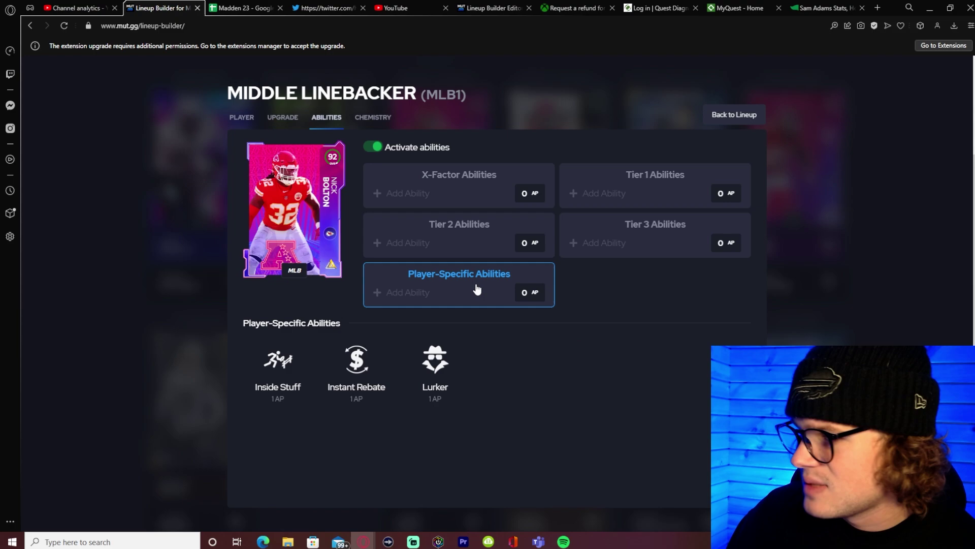
left_click(468, 366)
left_click(734, 115)
- Give the Chiefs starting strong safety the Pick Artist and Flat Zone KO abilities
left_click(772, 224)
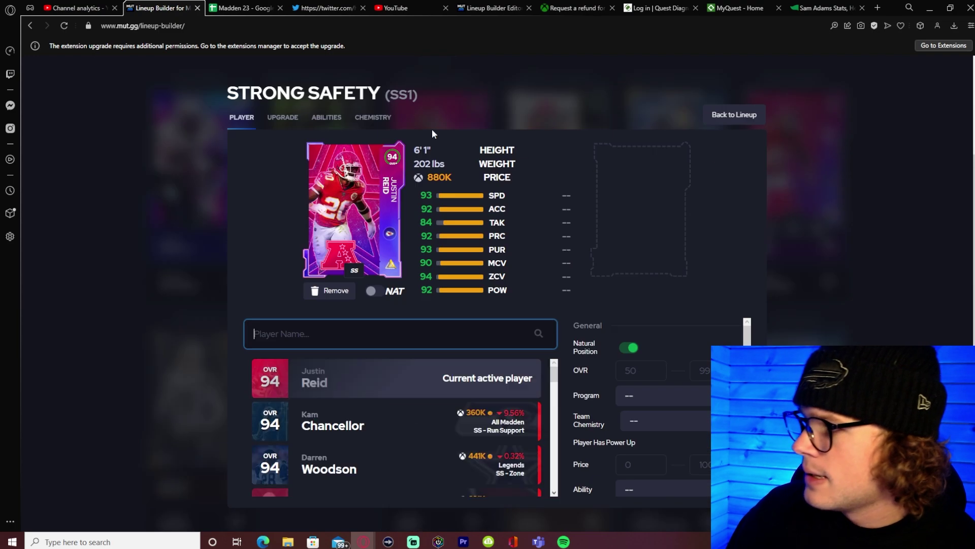
left_click(326, 118)
left_click(651, 298)
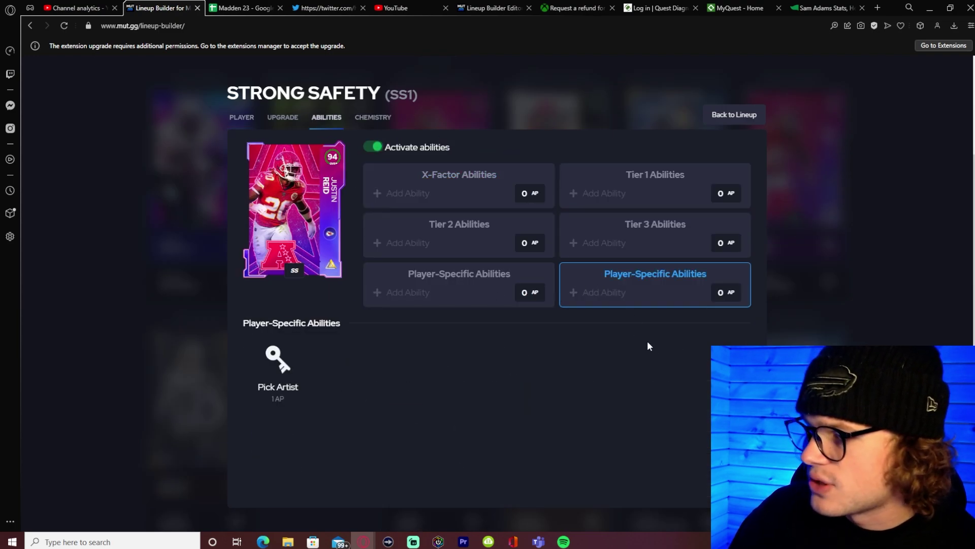
left_click(277, 361)
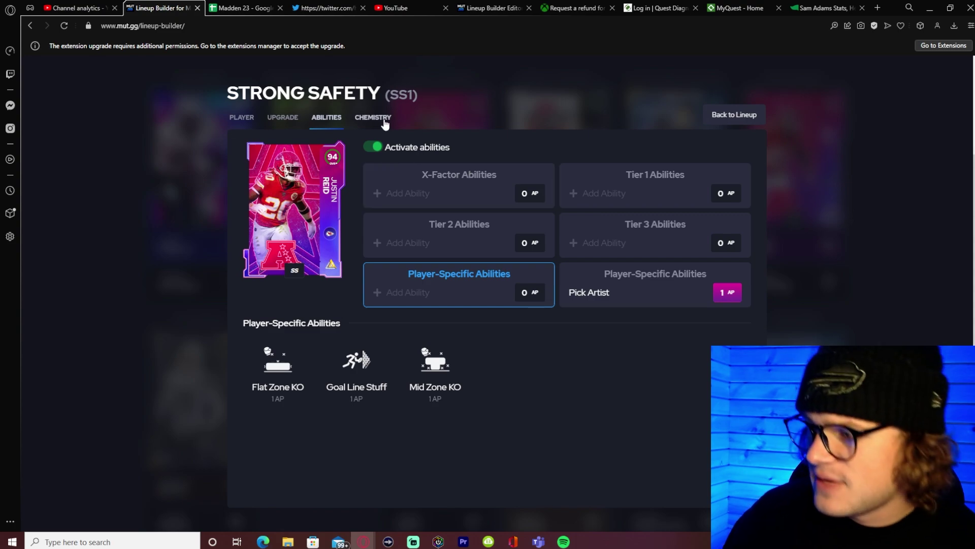
left_click(278, 362)
left_click(718, 120)
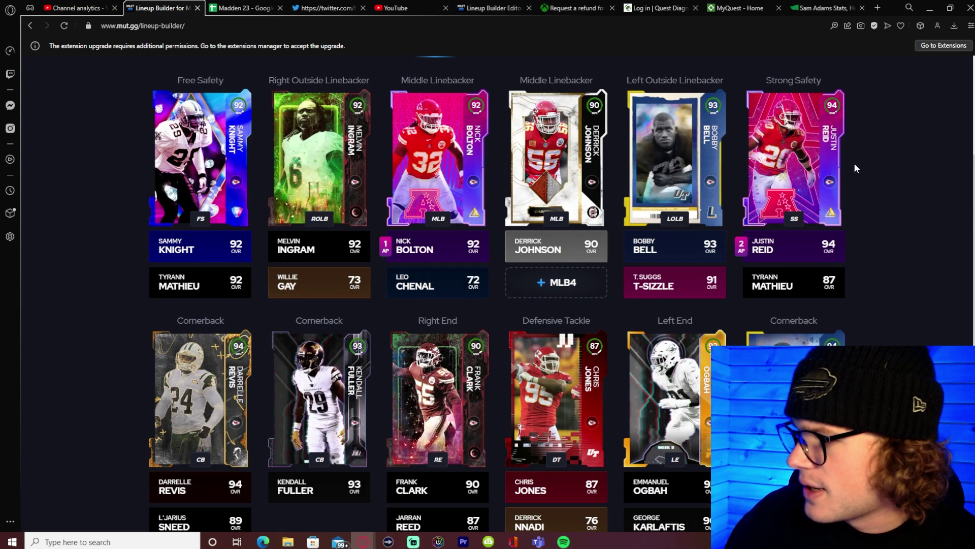
- Review the Chiefs offensive lineup, then go back to the Theme Teams list
scroll(884, 266, "down", 3)
scroll(885, 266, "up", 2)
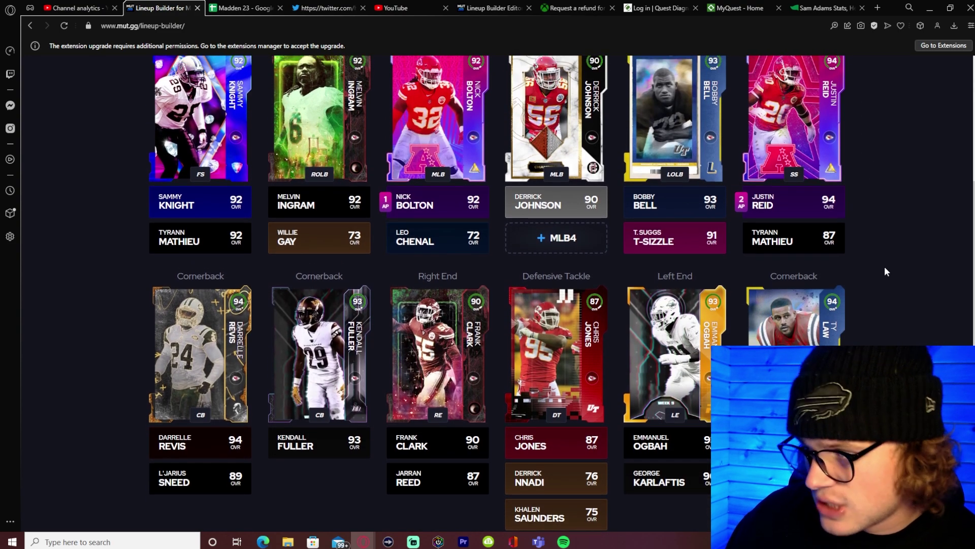
scroll(508, 254, "up", 1)
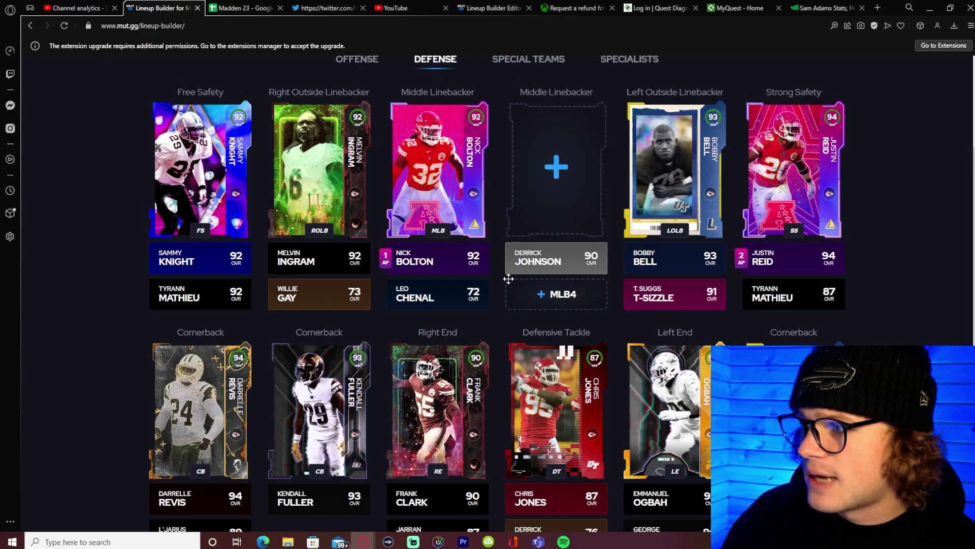
left_click(370, 98)
scroll(469, 255, "down", 1)
scroll(470, 256, "down", 2)
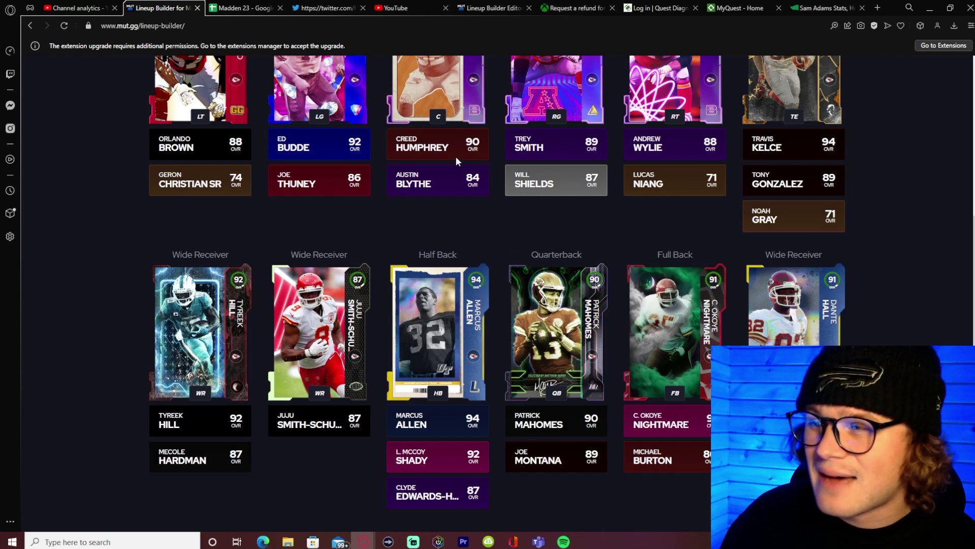
key("alt+Left")
- Open the Dolphins theme team depth chart and load it into the Lineup Builder
scroll(584, 418, "down", 6)
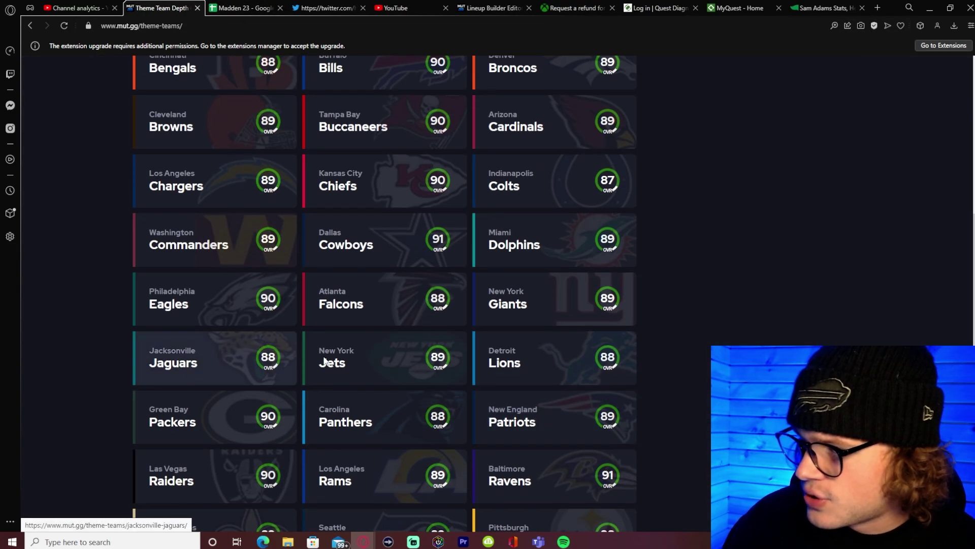
scroll(536, 429, "down", 3)
scroll(640, 295, "up", 3)
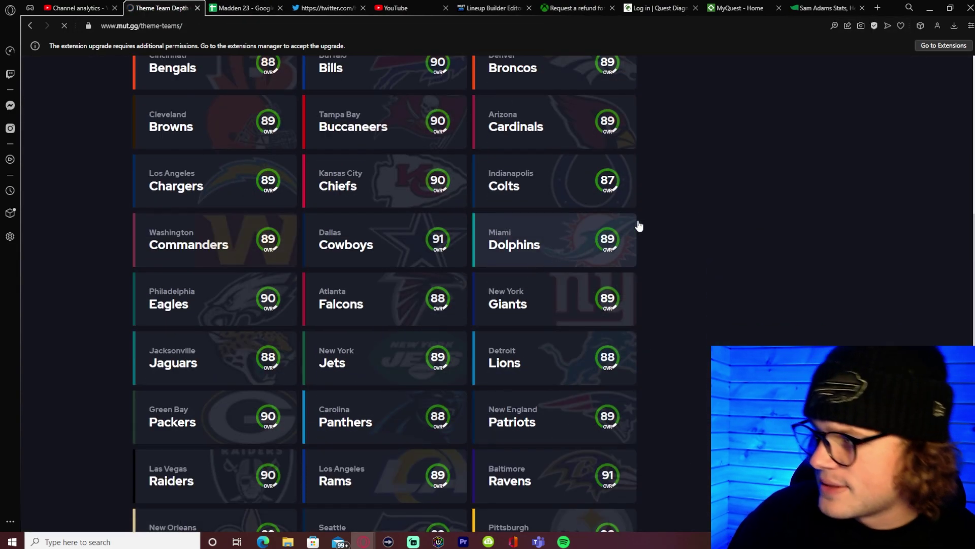
left_click(546, 244)
left_click(780, 175)
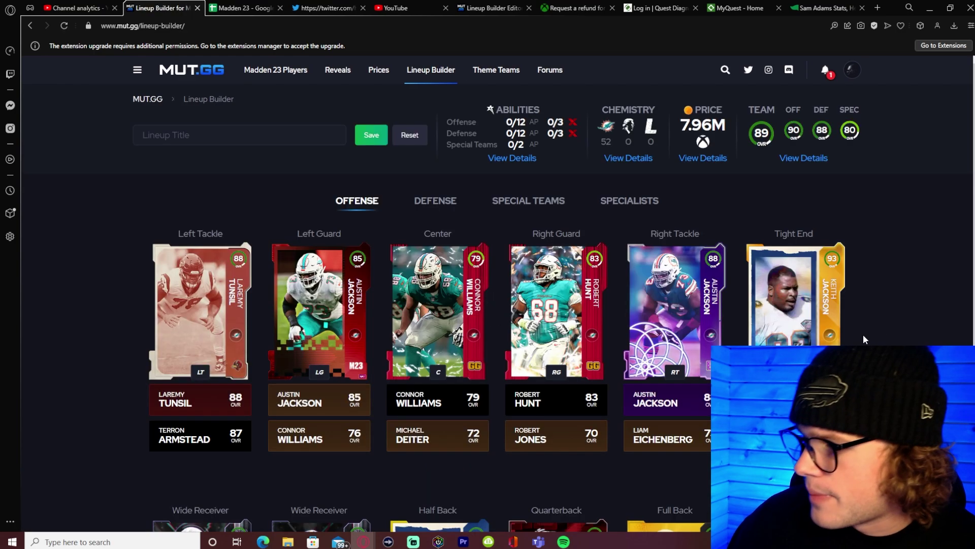
- Scroll through the Dolphins lineup to review its players
scroll(863, 334, "down", 4)
scroll(856, 289, "up", 2)
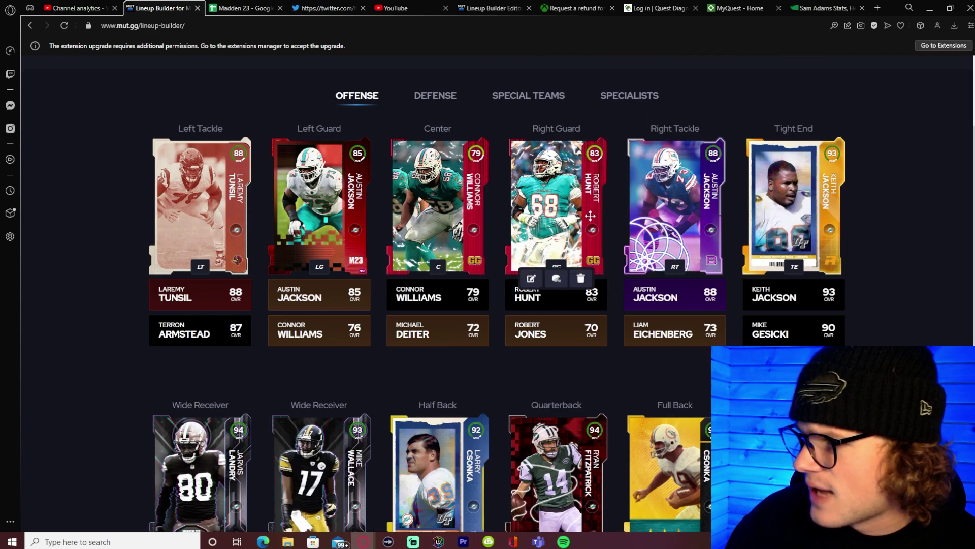
scroll(584, 229, "down", 4)
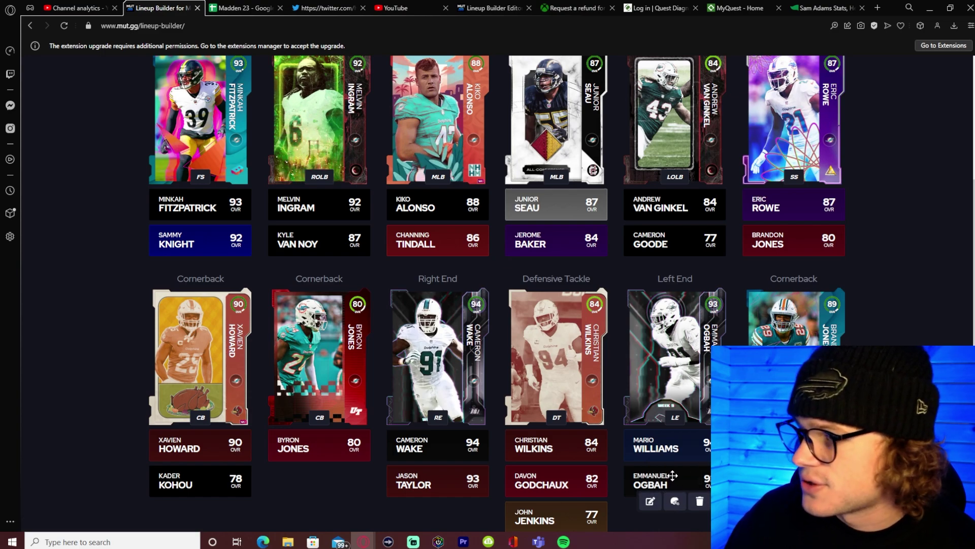
scroll(406, 355, "up", 1)
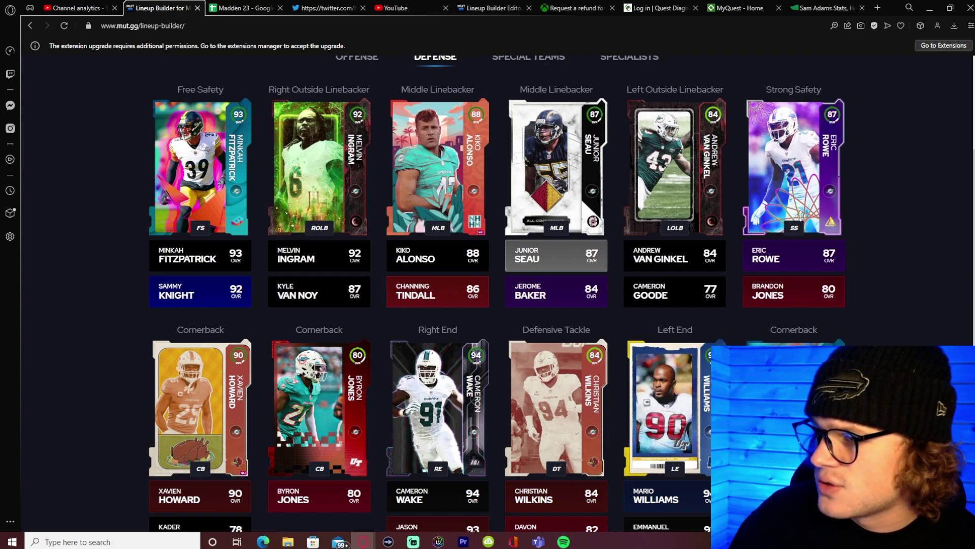
scroll(800, 215, "down", 1)
- Glance at the rankings spreadsheet, then return to the Dolphins offensive lineup
key("ctrl+Tab")
left_click(153, 9)
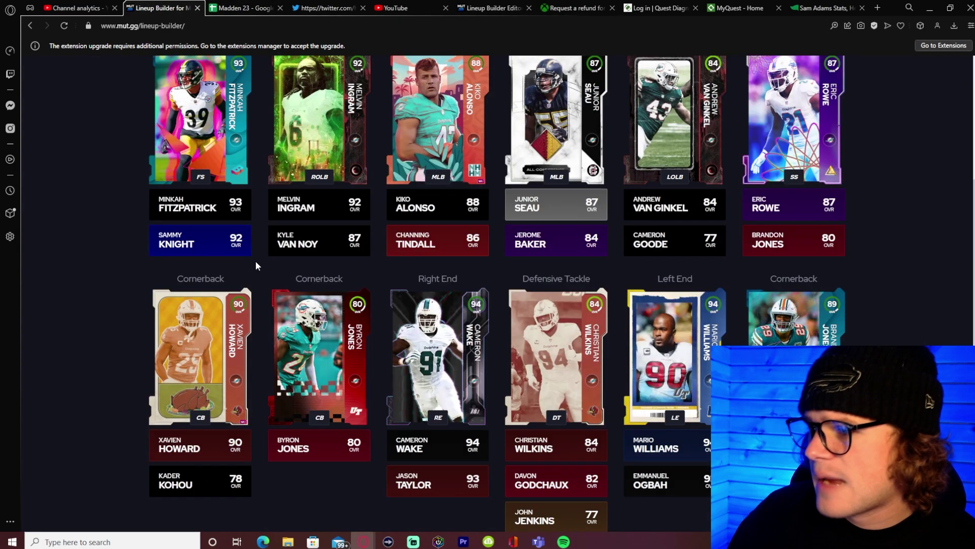
scroll(274, 303, "up", 1)
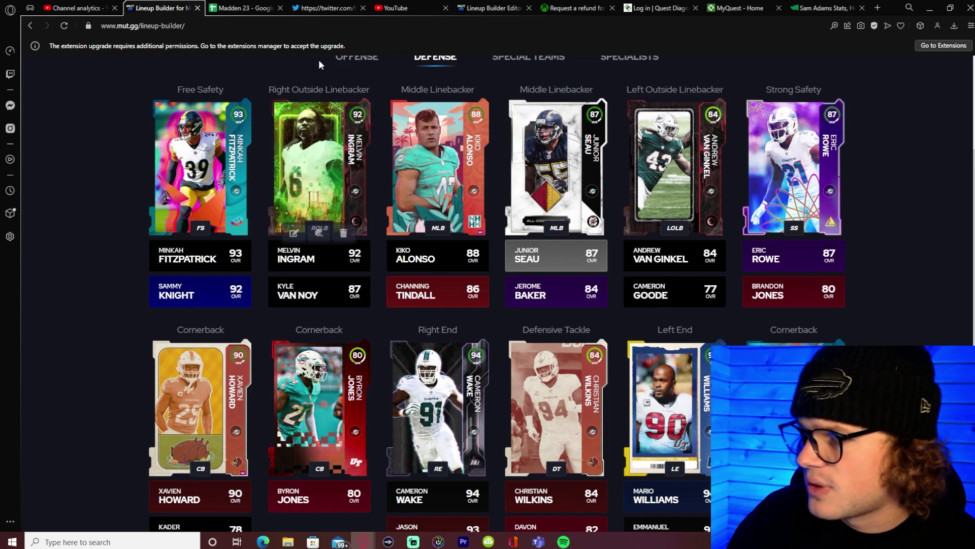
left_click(352, 59)
scroll(529, 465, "down", 3)
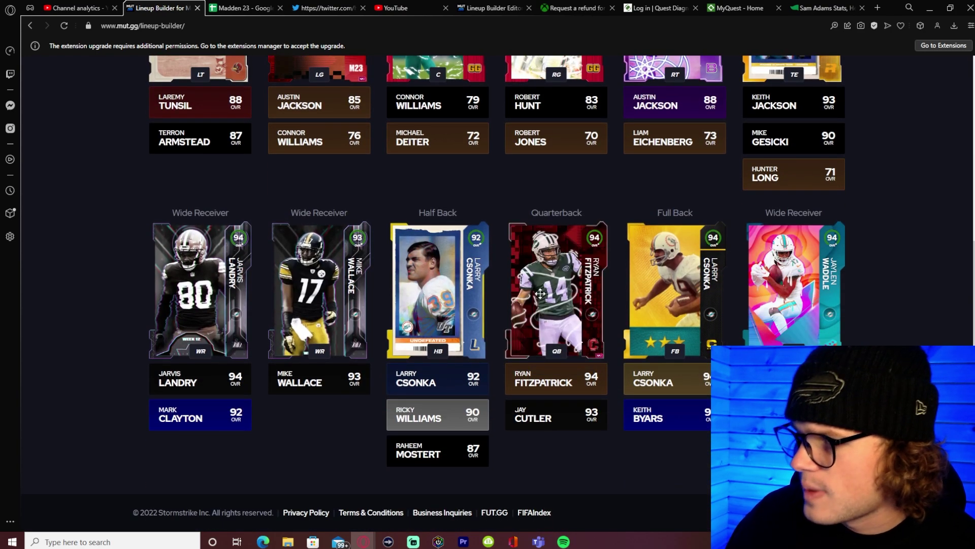
scroll(528, 461, "up", 6)
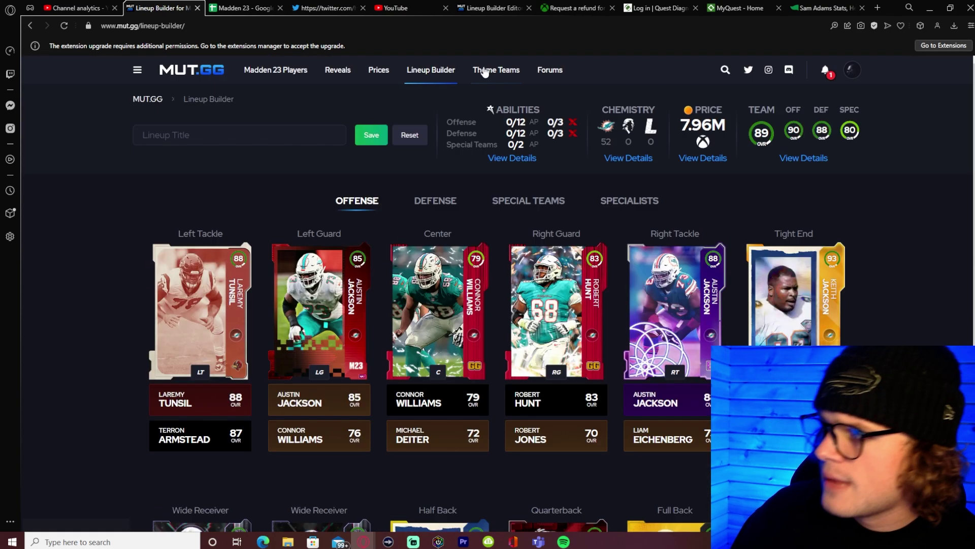
- Load the Eagles theme team into the Lineup Builder and open quarterback Jalen Hurts' abilities
left_click(485, 72)
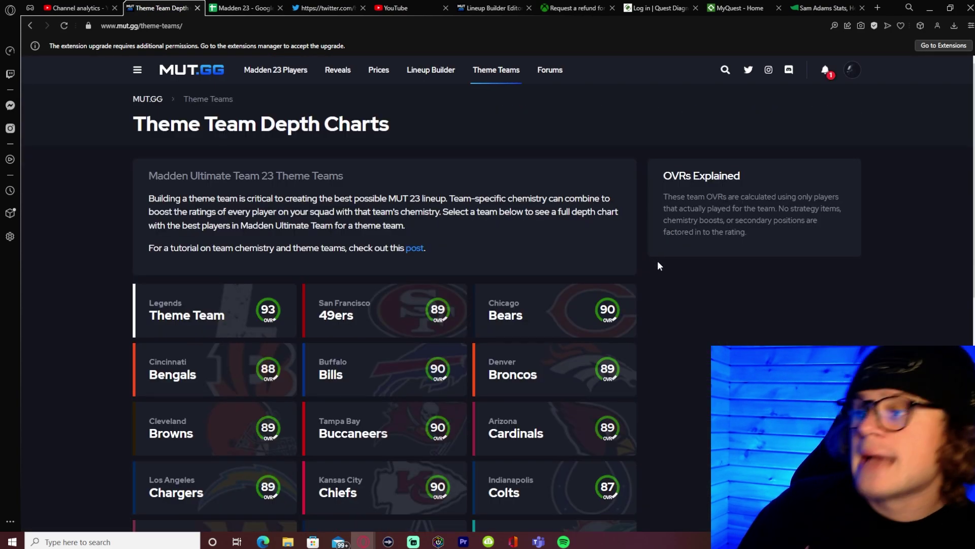
scroll(562, 305, "down", 6)
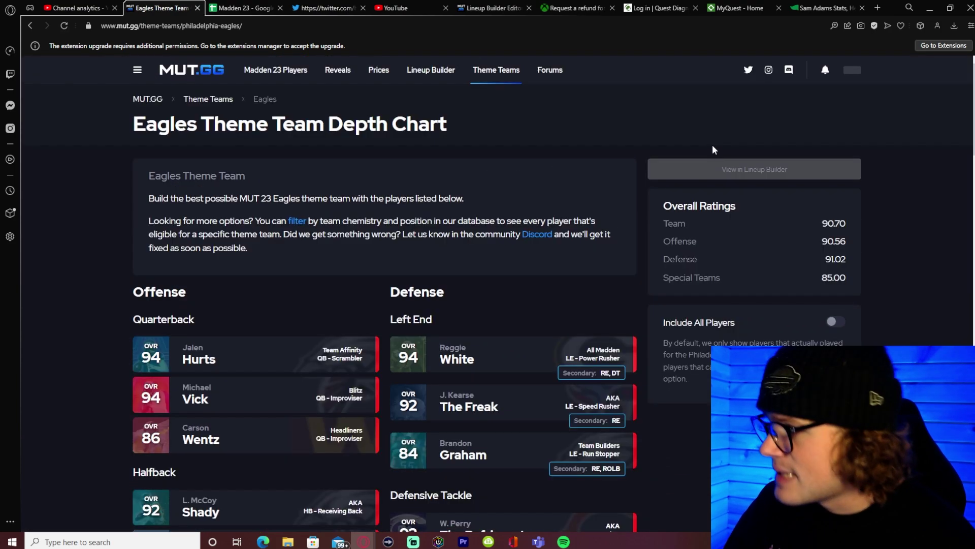
left_click(725, 183)
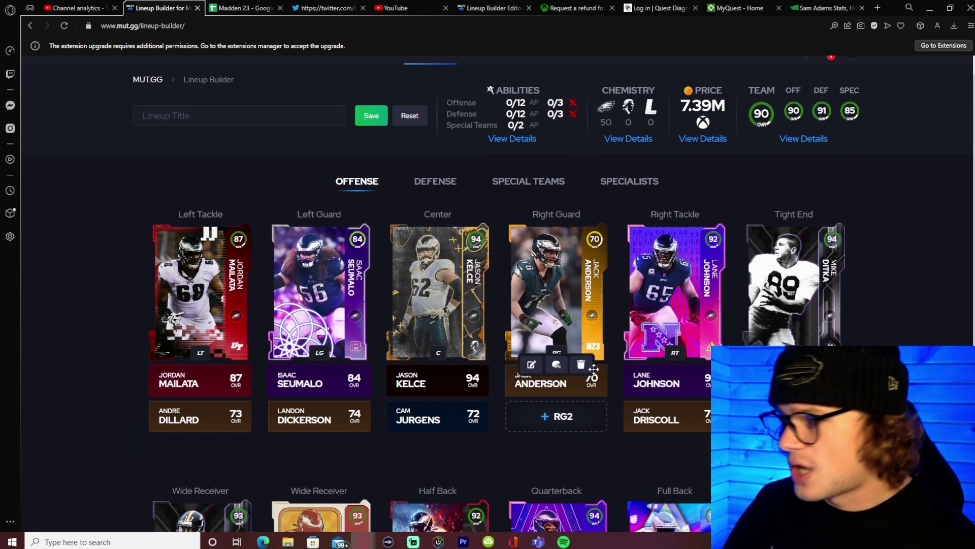
scroll(594, 371, "down", 4)
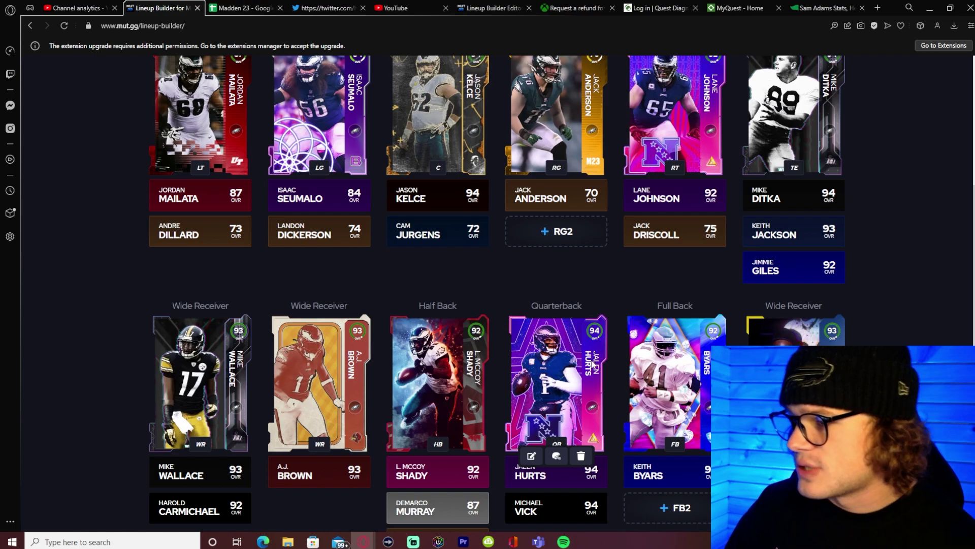
left_click(531, 455)
left_click(326, 117)
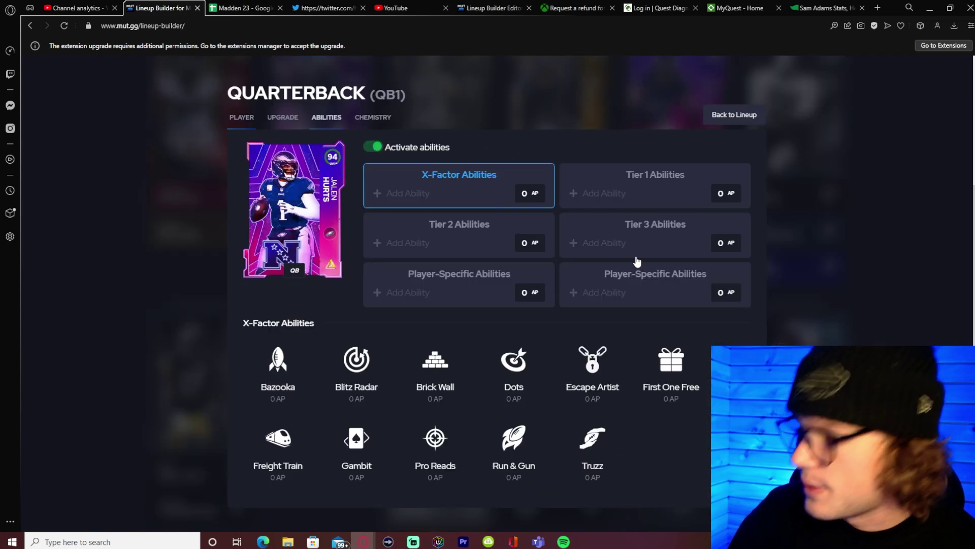
- Equip Jalen Hurts with Fearless and Pass Lead Elite (5 AP), then return to the Eagles Offense lineup
left_click(617, 299)
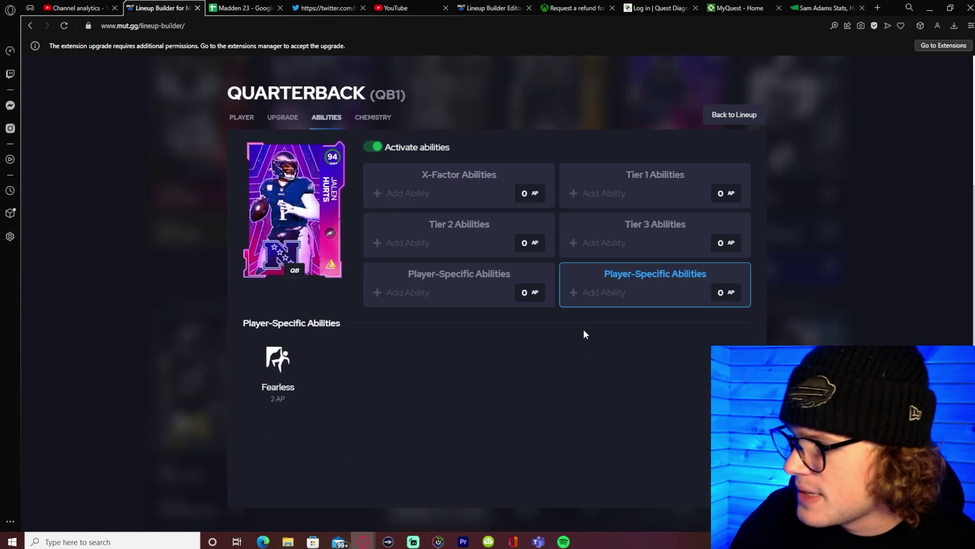
left_click(288, 380)
left_click(473, 297)
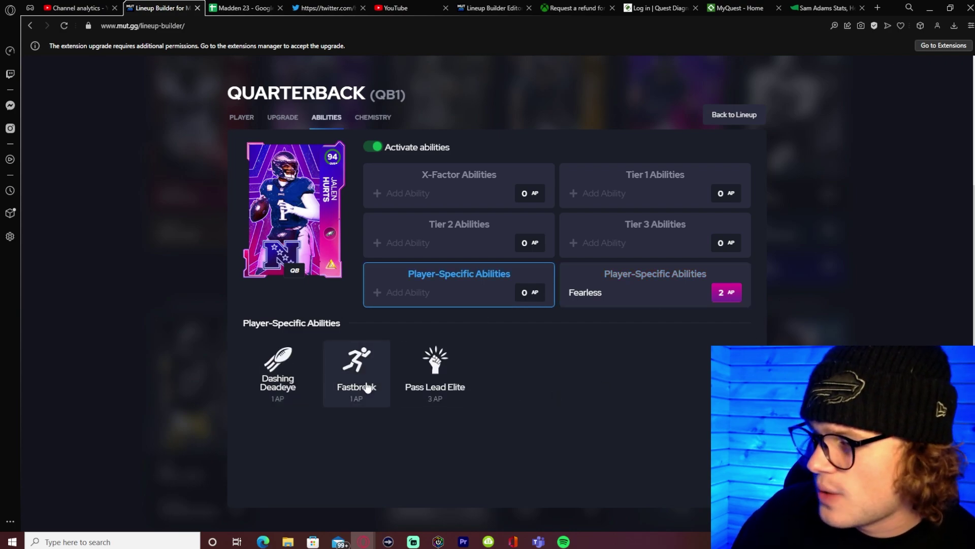
left_click(450, 381)
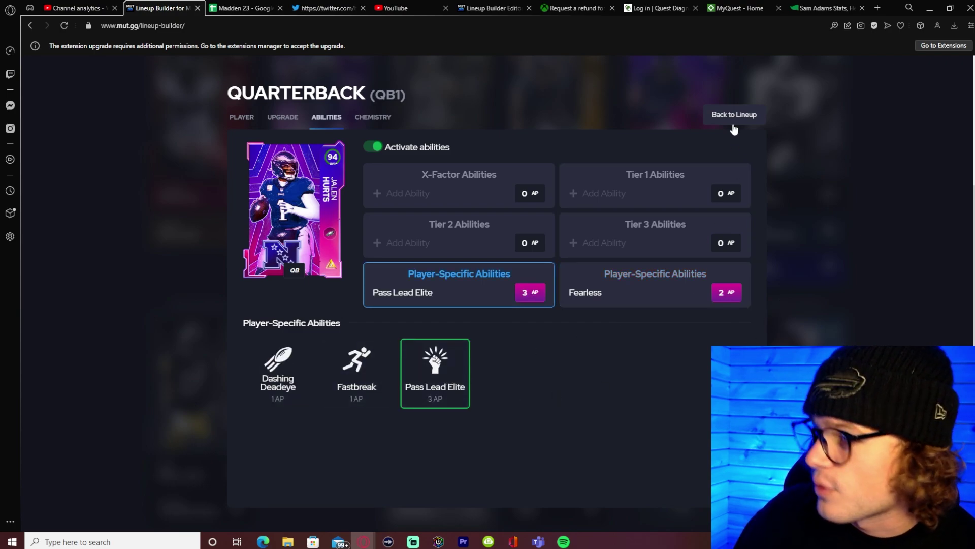
left_click(633, 268)
left_click(627, 244)
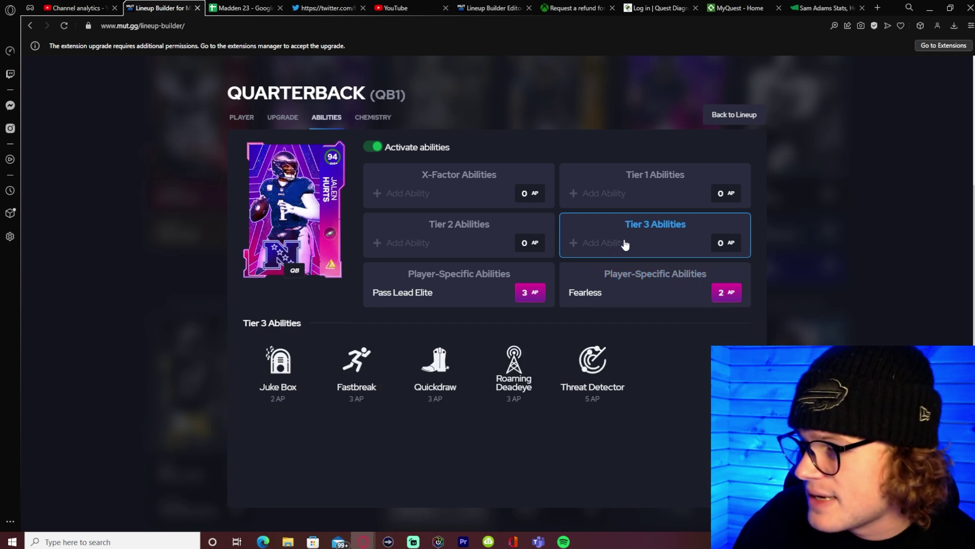
left_click(739, 116)
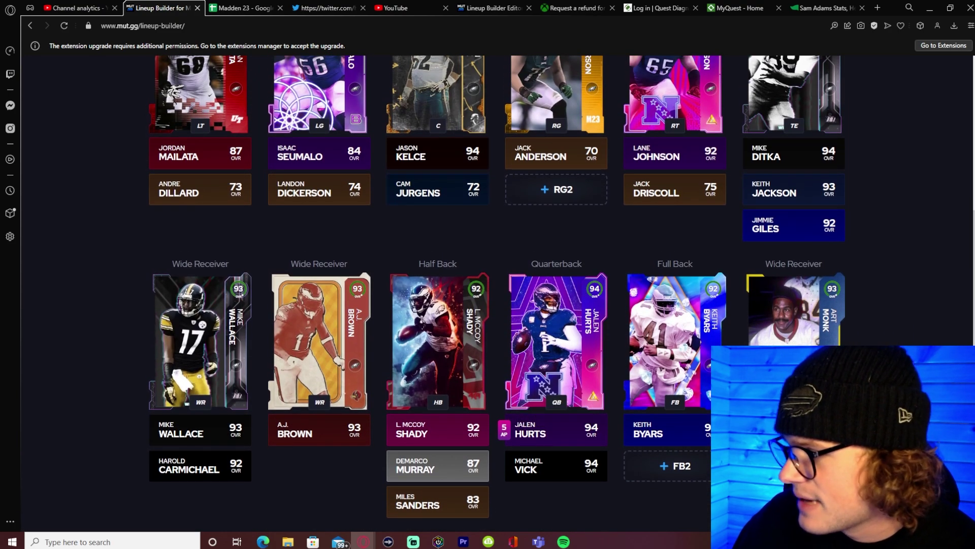
scroll(842, 187, "up", 3)
mouse_move(816, 158)
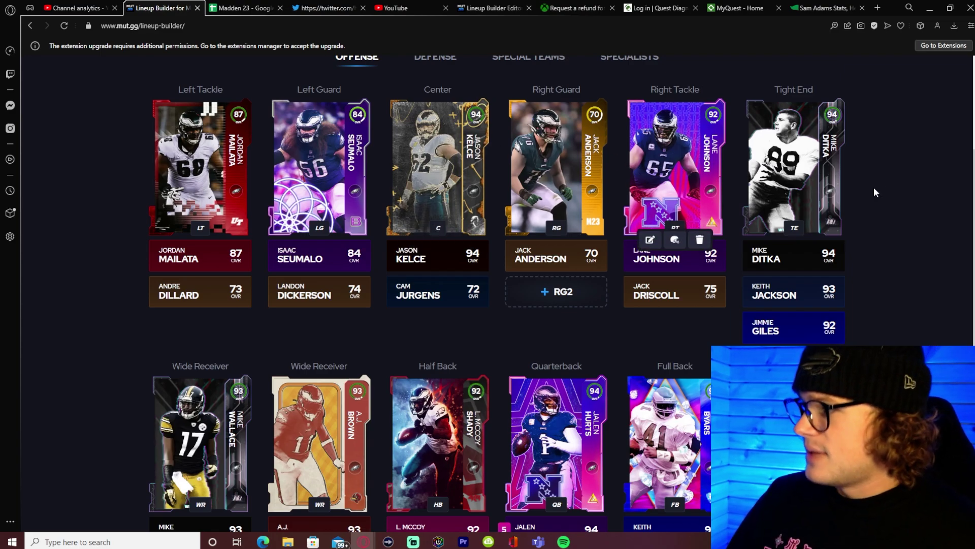
scroll(594, 398, "down", 1)
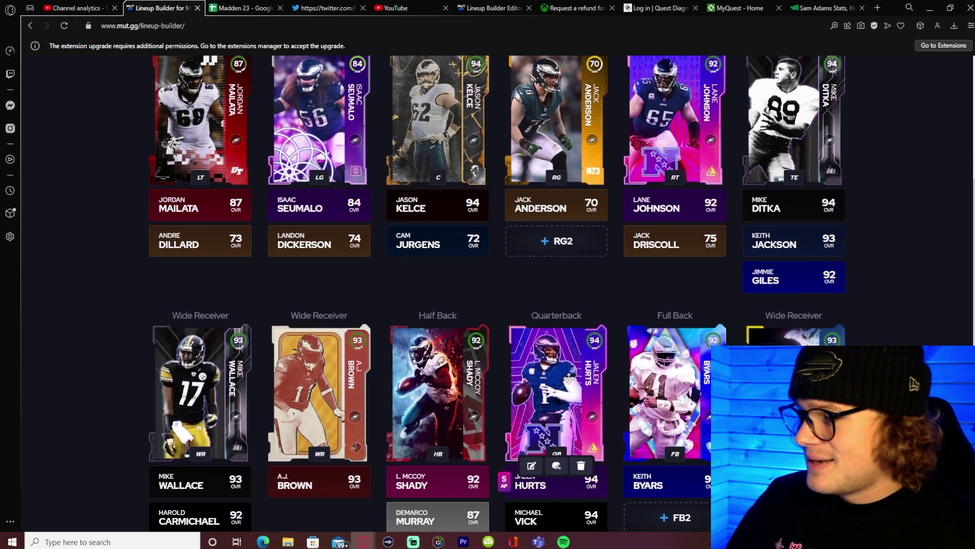
scroll(508, 228, "up", 1)
left_click(450, 64)
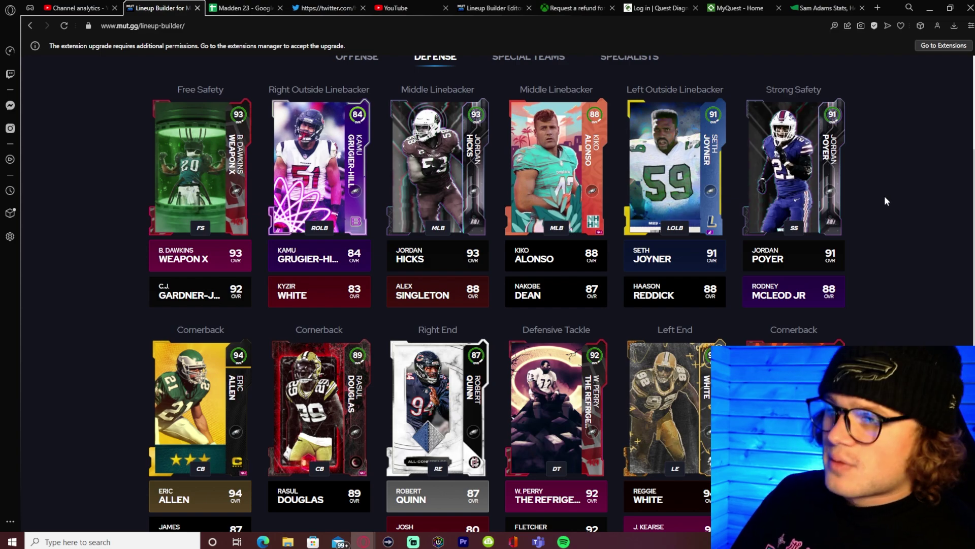
scroll(888, 279, "down", 3)
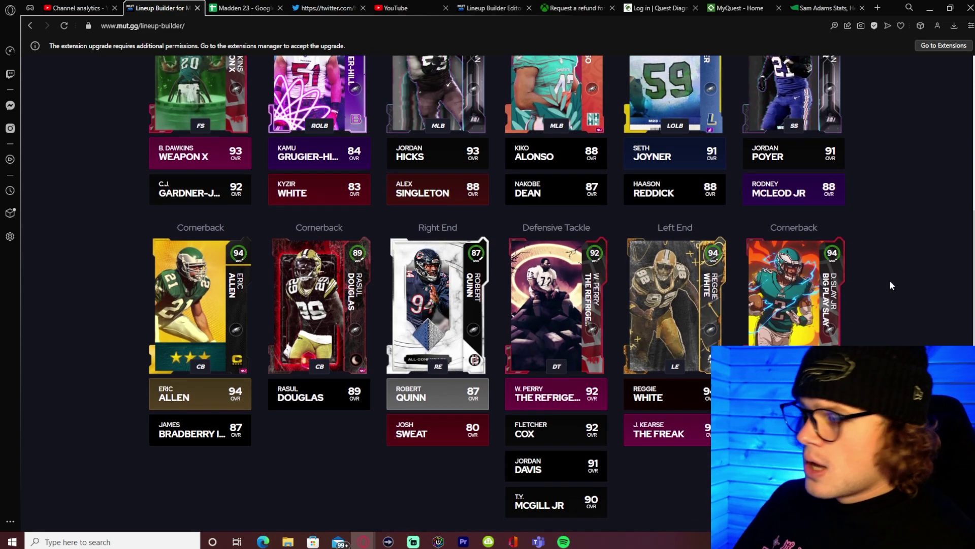
scroll(885, 257, "up", 2)
scroll(885, 263, "up", 2)
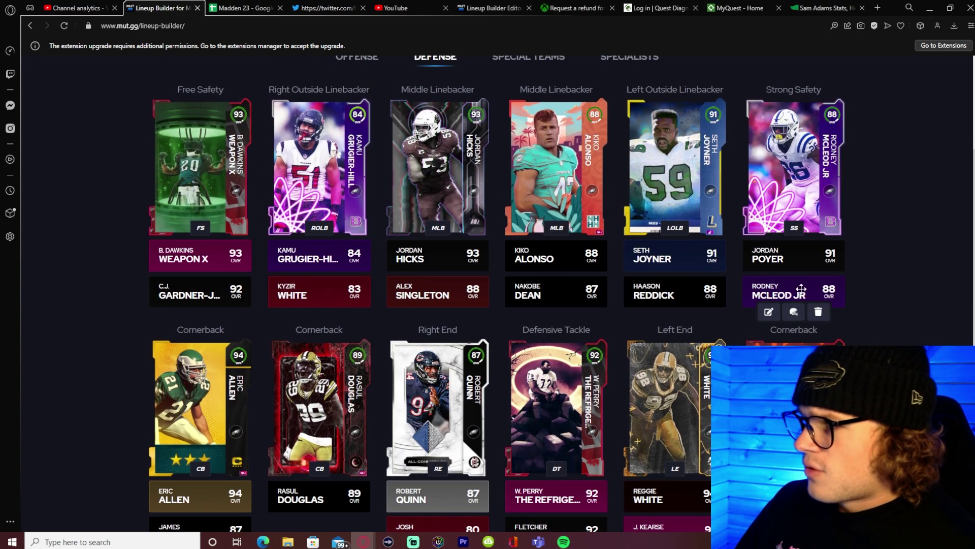
scroll(792, 295, "down", 3)
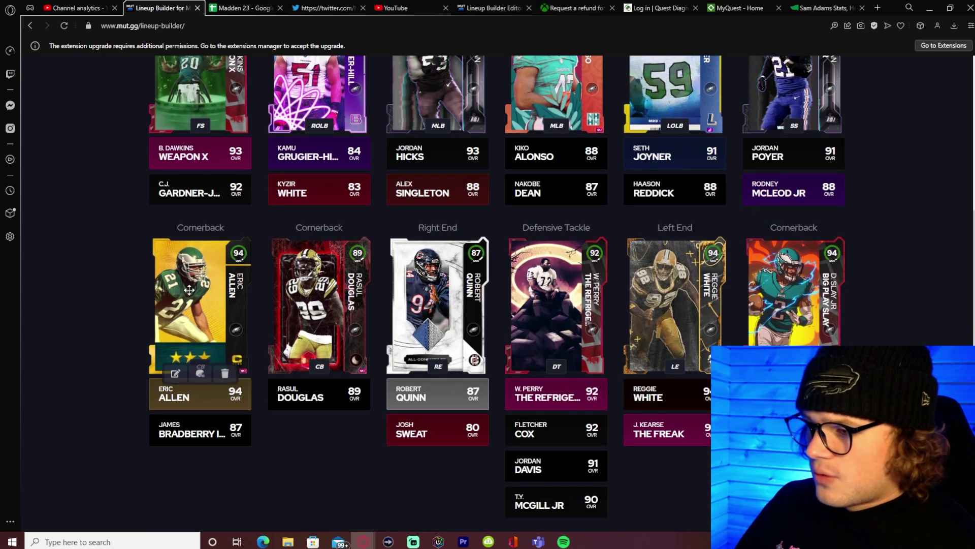
left_click(203, 311)
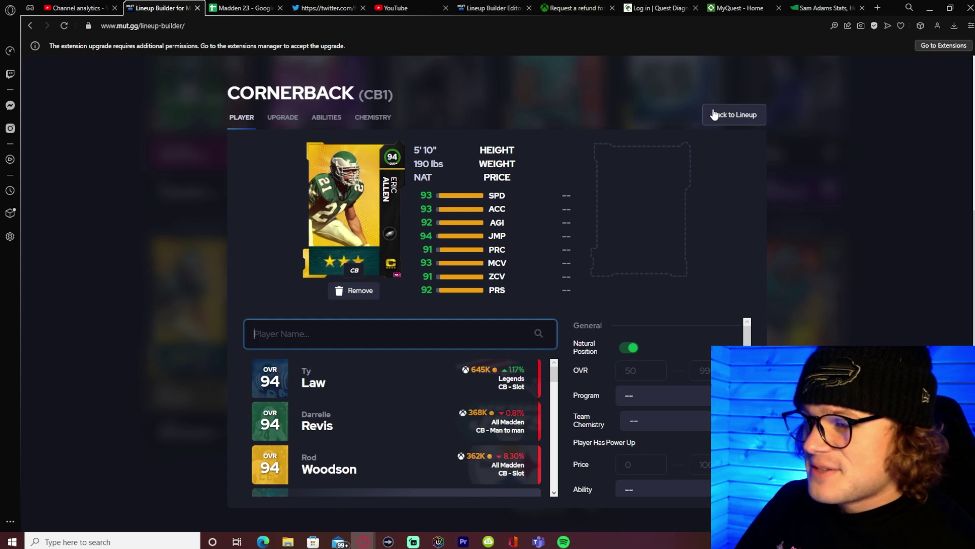
left_click(729, 111)
scroll(336, 99, "up", 3)
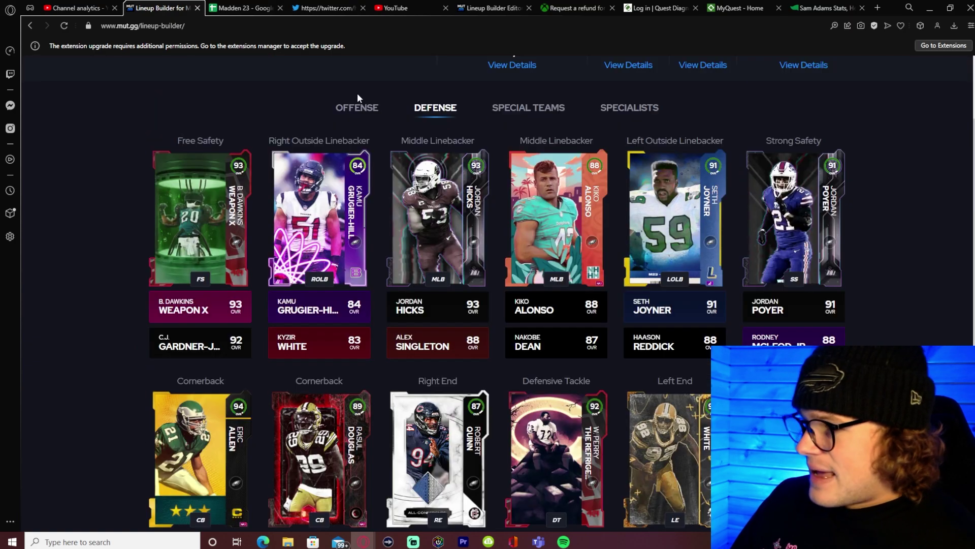
left_click(356, 105)
scroll(237, 413, "down", 4)
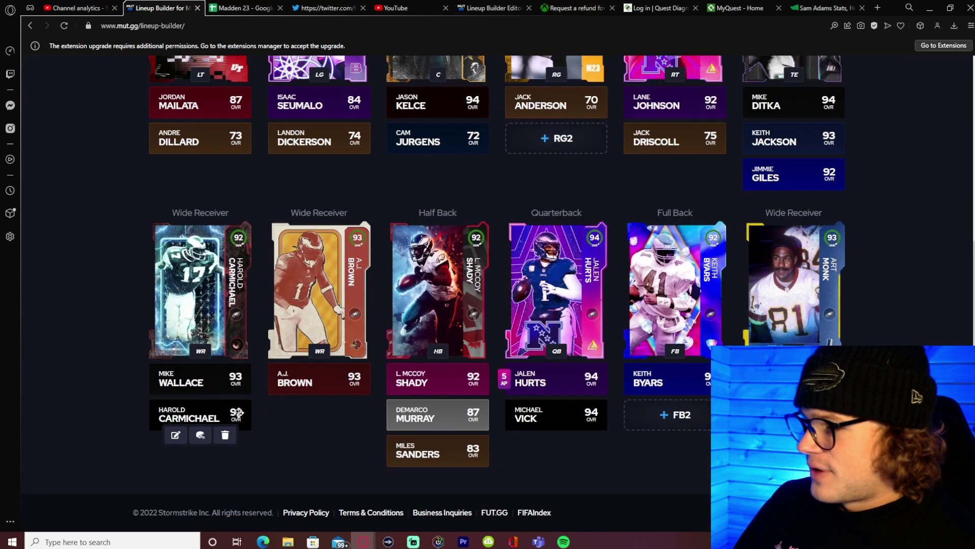
- Remove Harold Carmichael from WR4 and add Quez Watkins, found by searching 'quez'
left_click(225, 431)
left_click(227, 422)
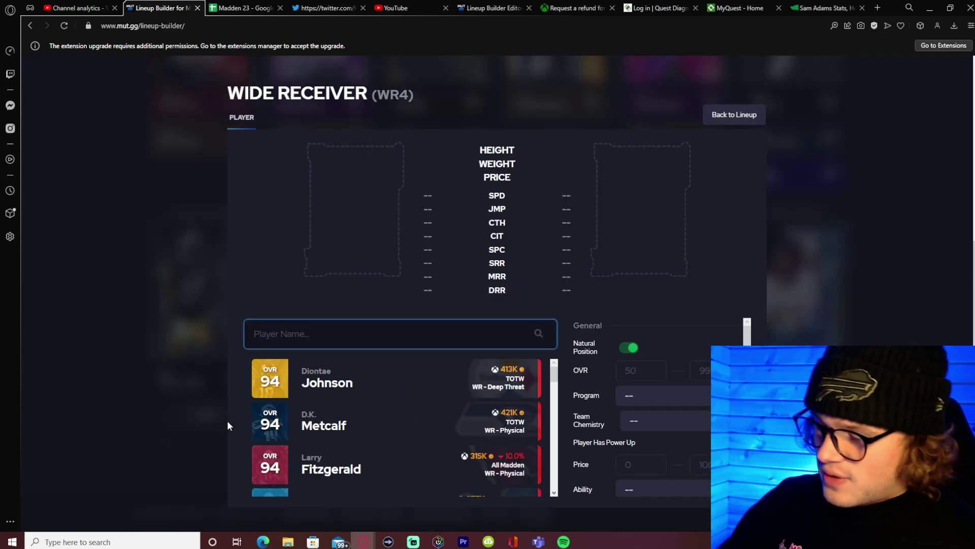
type("quez")
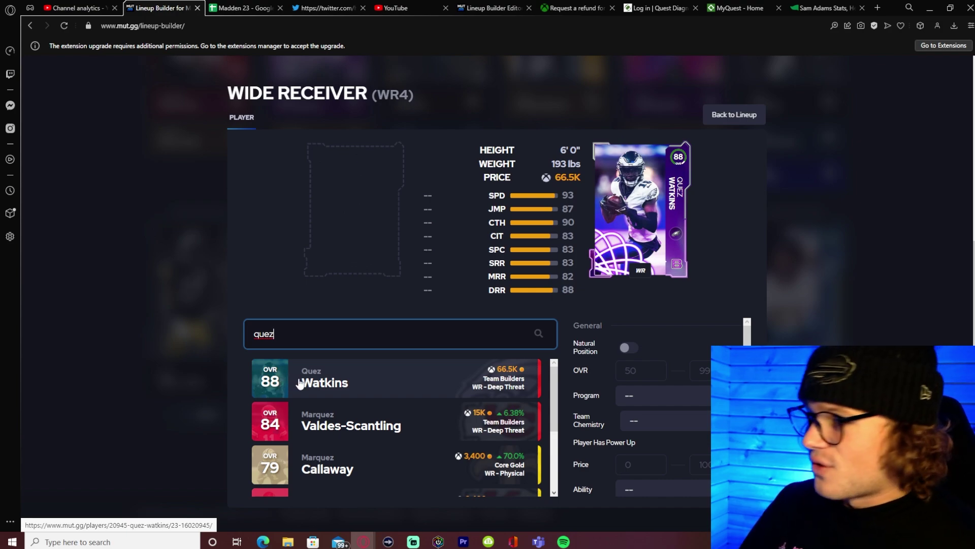
left_click(288, 382)
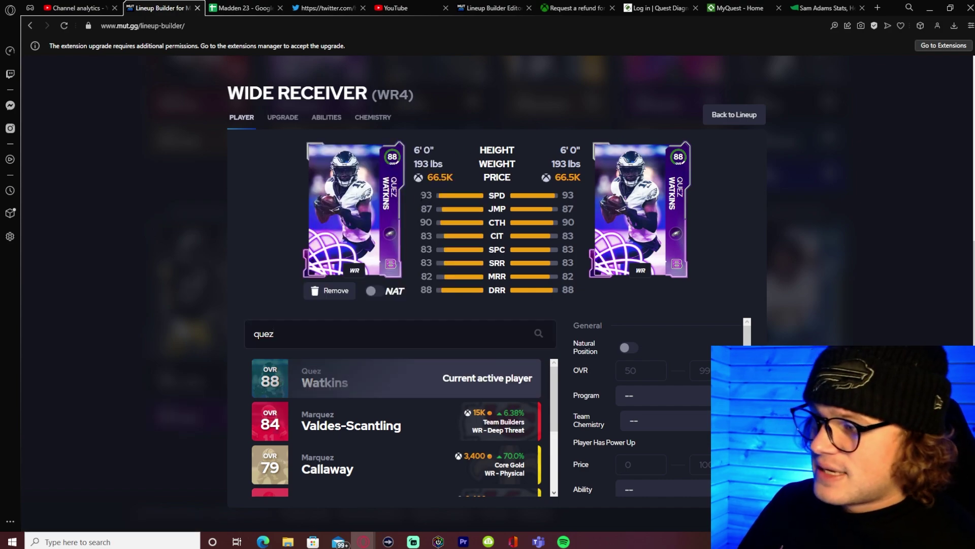
left_click(726, 115)
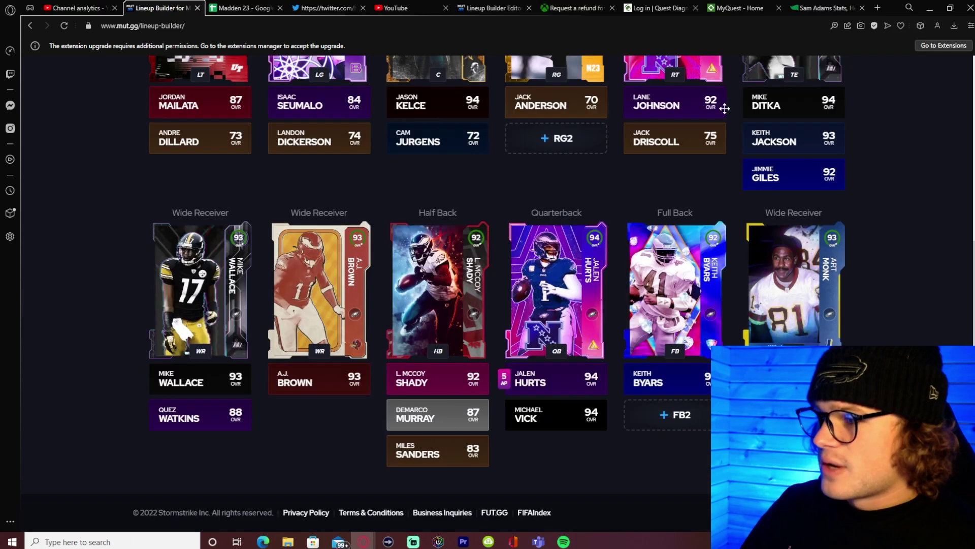
scroll(457, 304, "up", 2)
- Move Quez Watkins into the starting WR slot, check the defense, then switch to the Madden 23 sheet
left_click_drag(227, 334, 216, 365)
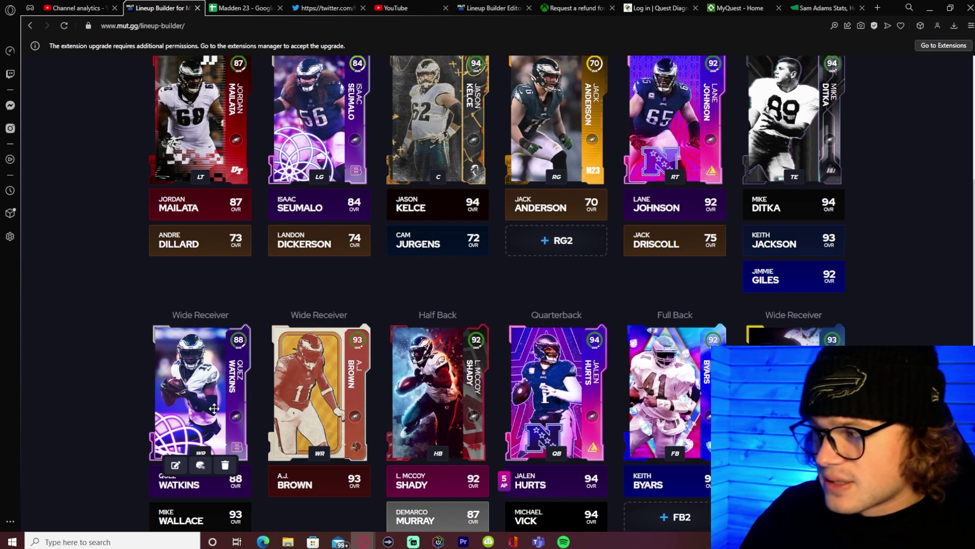
scroll(270, 455, "up", 2)
left_click(435, 107)
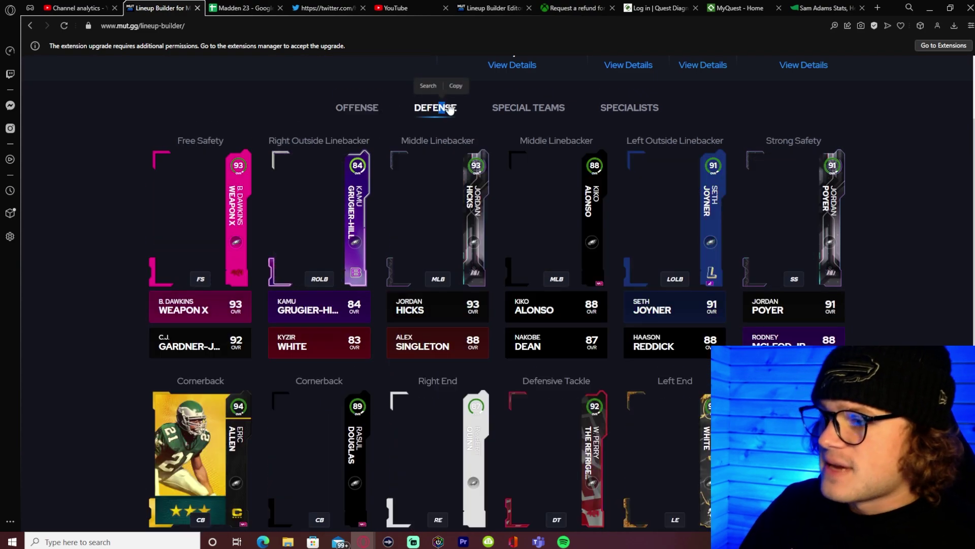
scroll(754, 248, "down", 2)
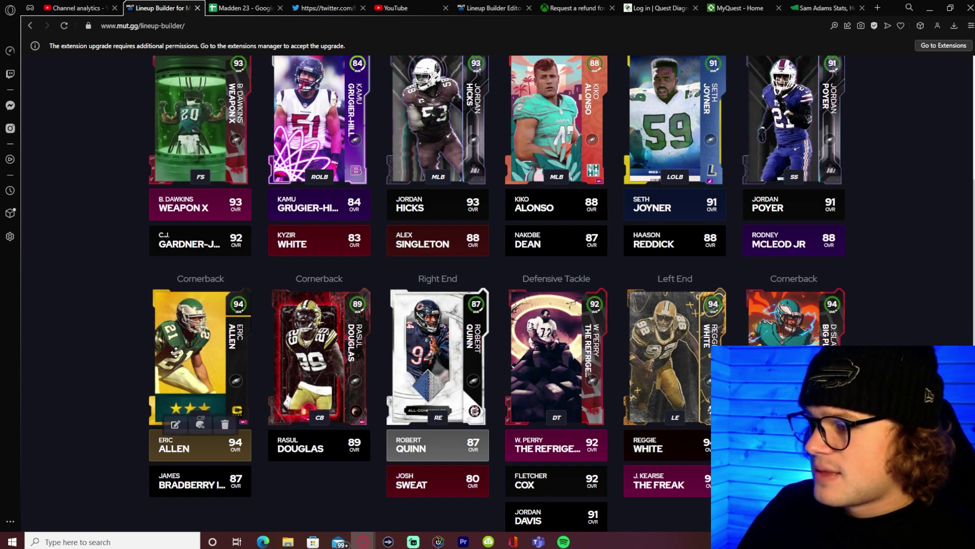
scroll(62, 323, "up", 1)
left_click(243, 8)
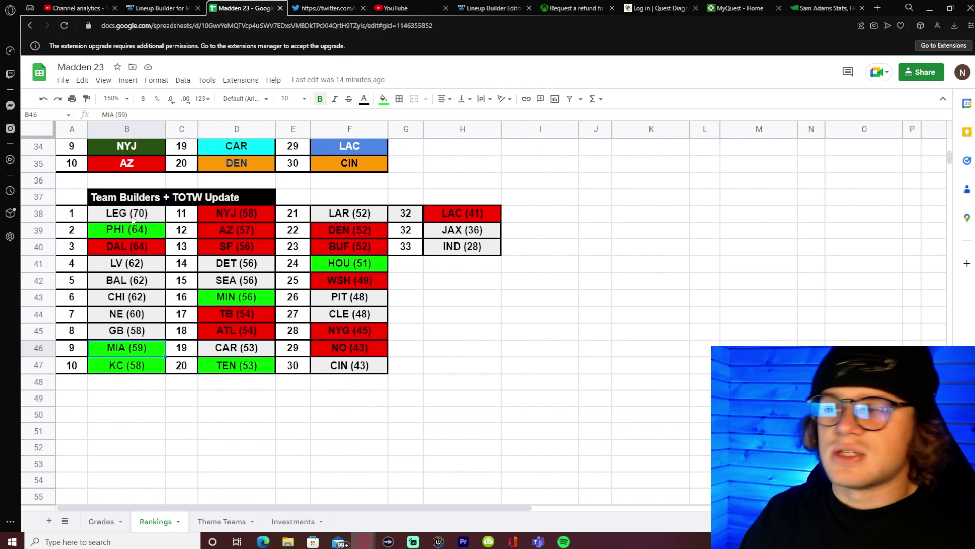
- Scroll the Team Builders + TOTW Update rankings, then return to the MUT.GG Eagles Defense lineup
scroll(135, 219, "up", 2)
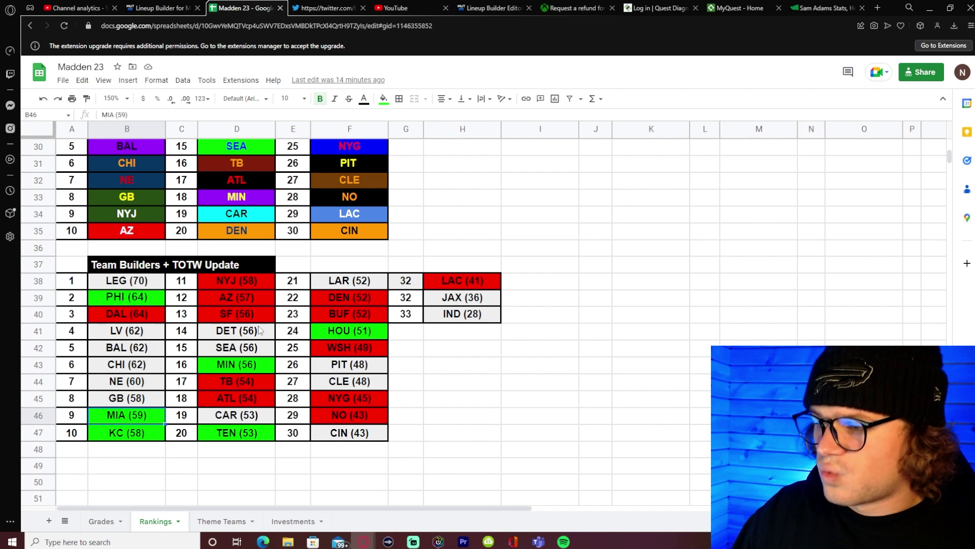
scroll(259, 330, "down", 1)
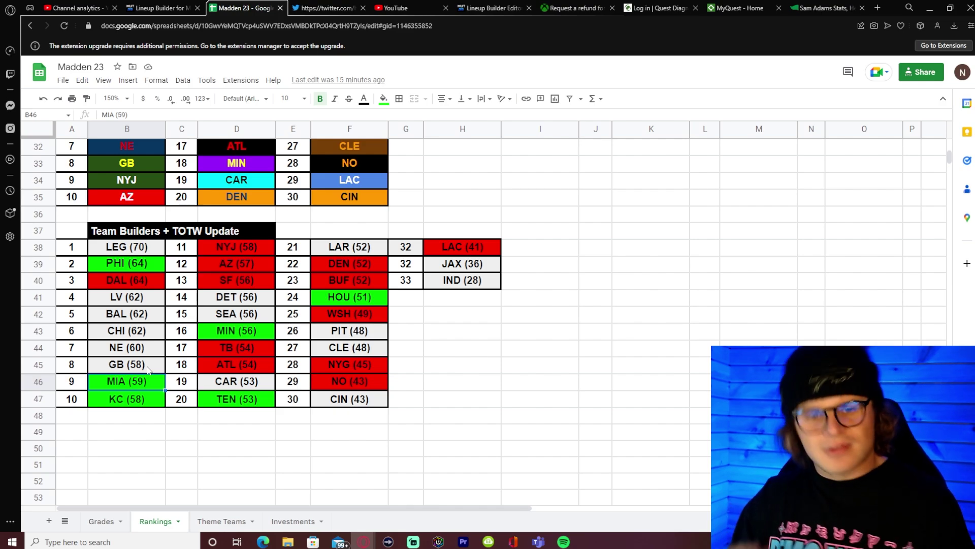
left_click(159, 7)
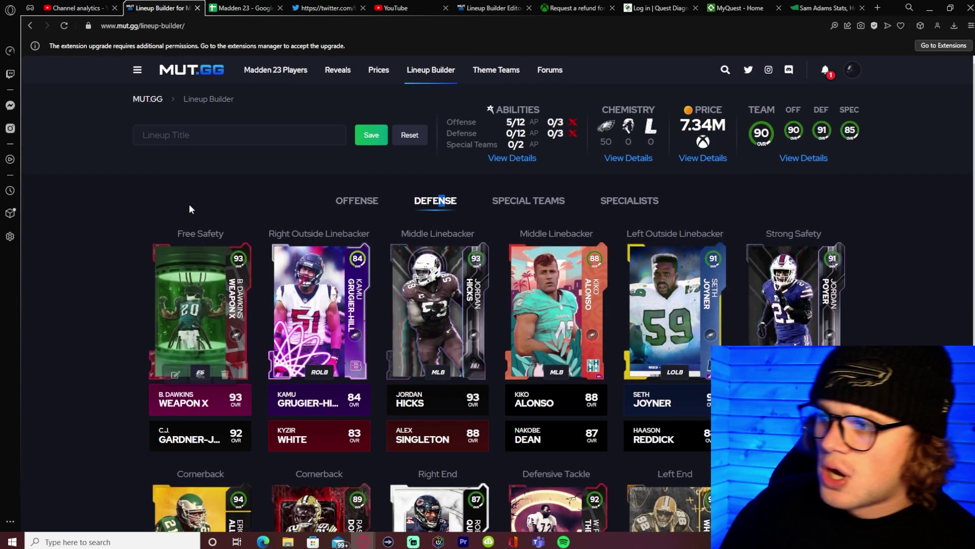
- Open the 94 OVR TOTW D.K. Metcalf player page from the Madden 23 Players list
left_click(276, 70)
mouse_move(226, 323)
scroll(235, 257, "down", 4)
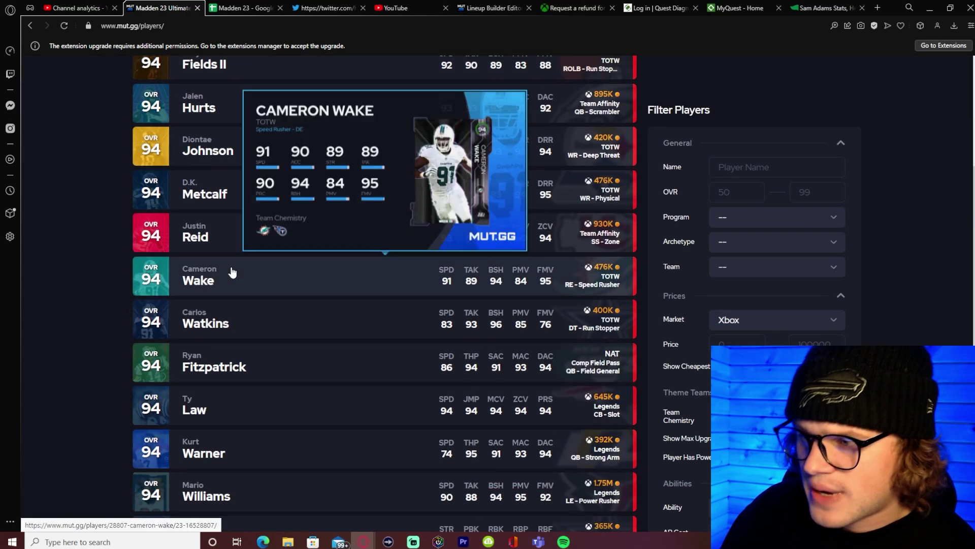
left_click(348, 206)
scroll(289, 308, "down", 2)
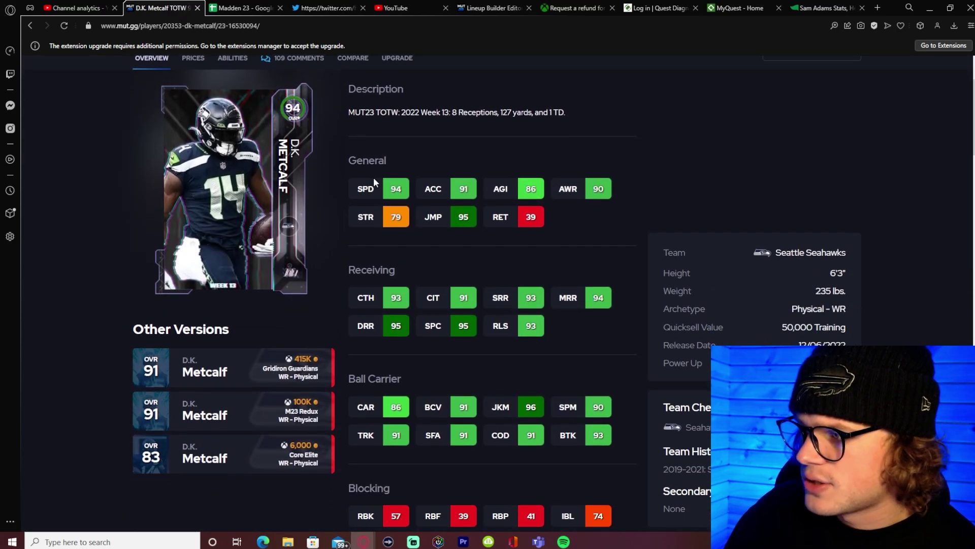
scroll(317, 198, "up", 2)
- Browse D.K. Metcalf's abilities and prices, including the 475,600 Xbox price
left_click(232, 160)
scroll(388, 306, "down", 2)
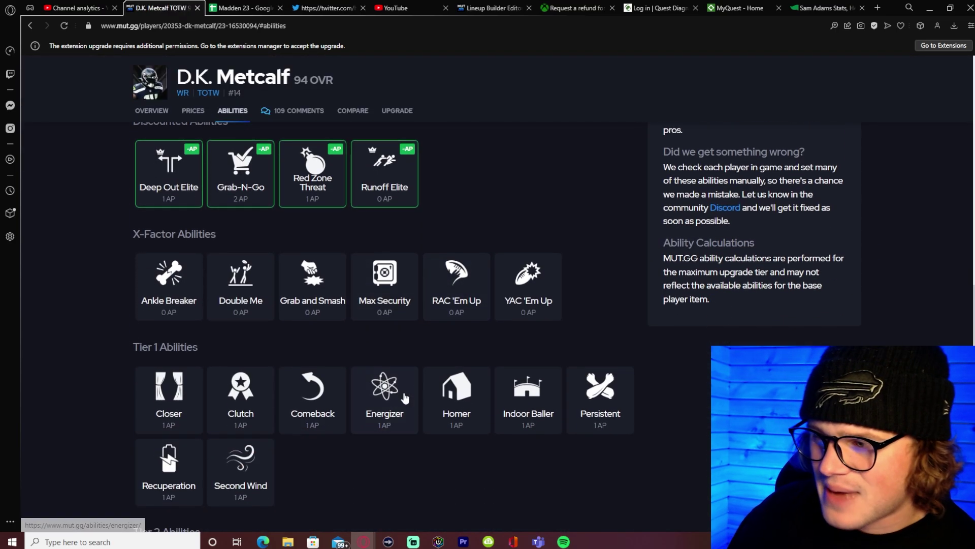
scroll(282, 230, "down", 12)
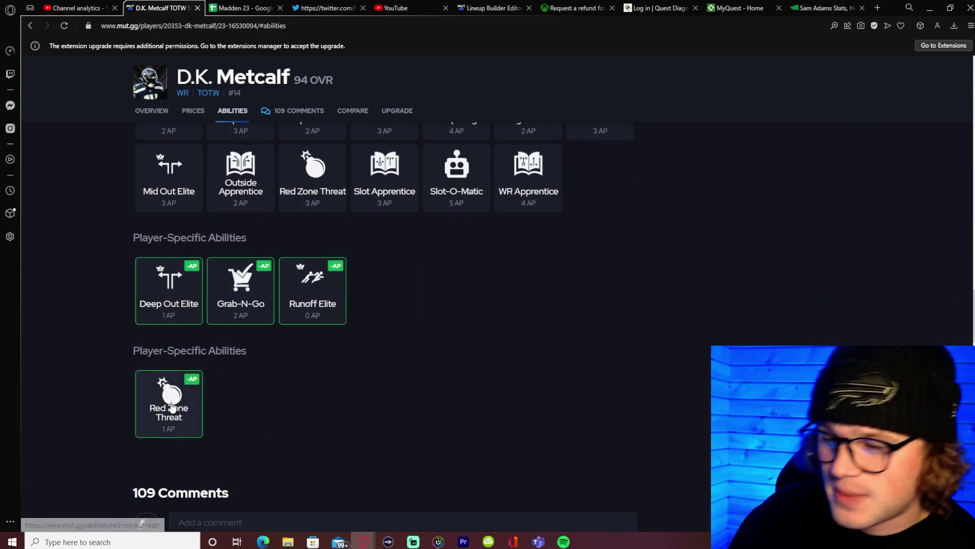
scroll(244, 320, "up", 15)
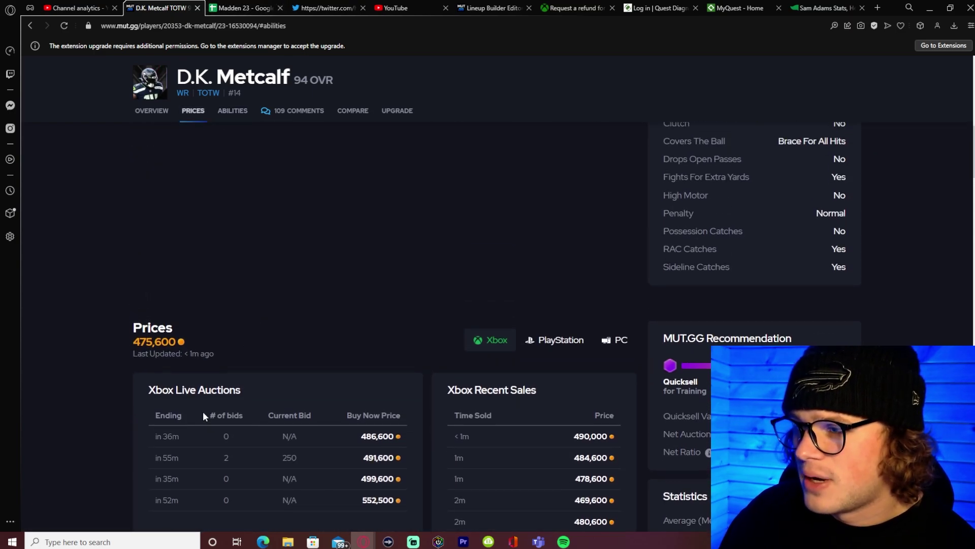
scroll(202, 410, "up", 10)
scroll(209, 391, "down", 2)
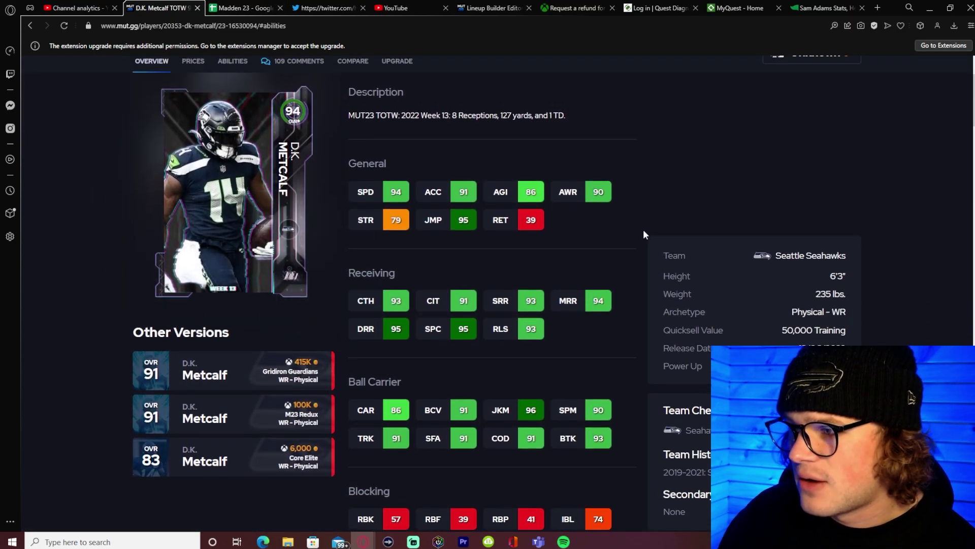
scroll(660, 213, "up", 1)
scroll(677, 201, "down", 1)
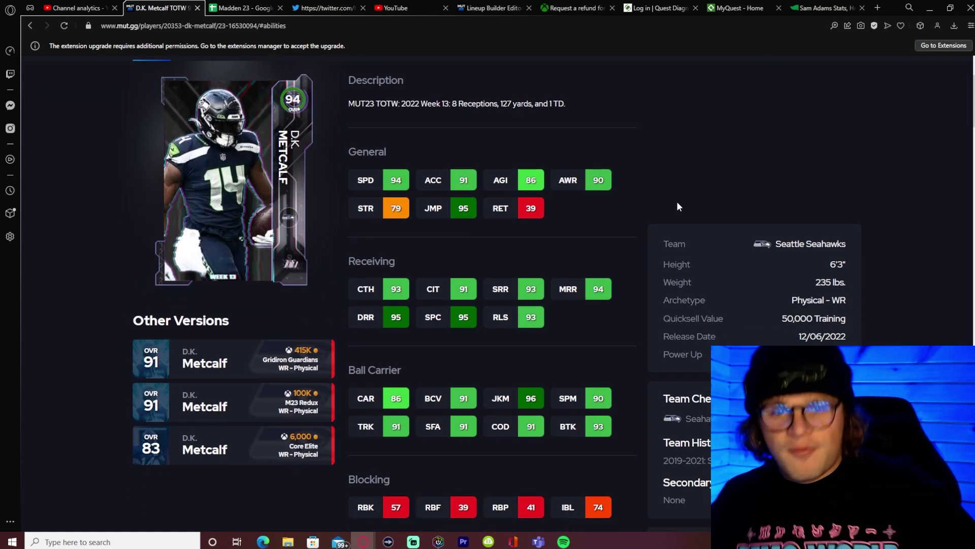